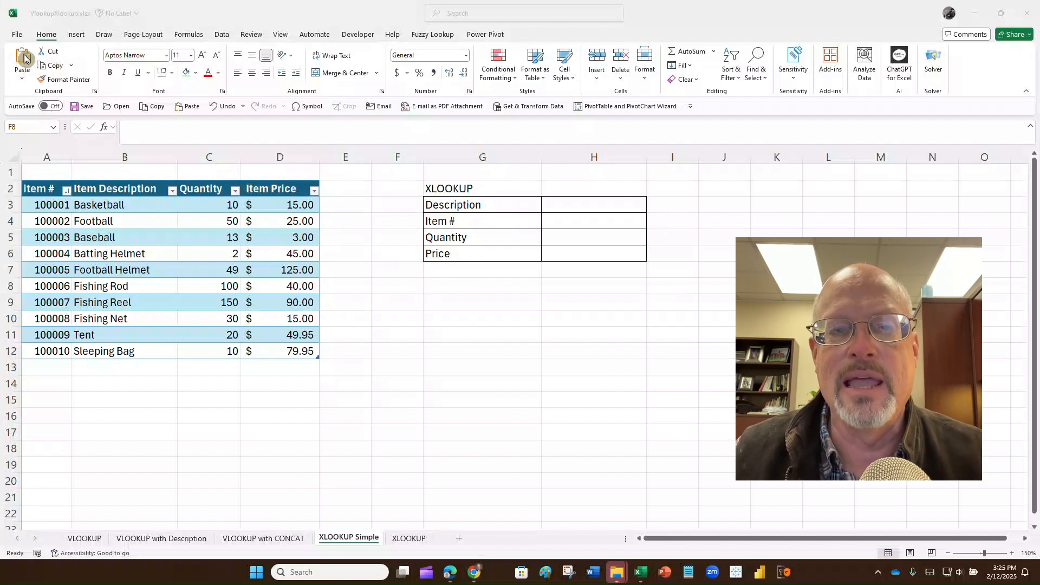
# Paste the text box with the two XLOOKUP notes below the lookup form at F8, and delete it again.
pyautogui.hotkey('alt', 'Tab')
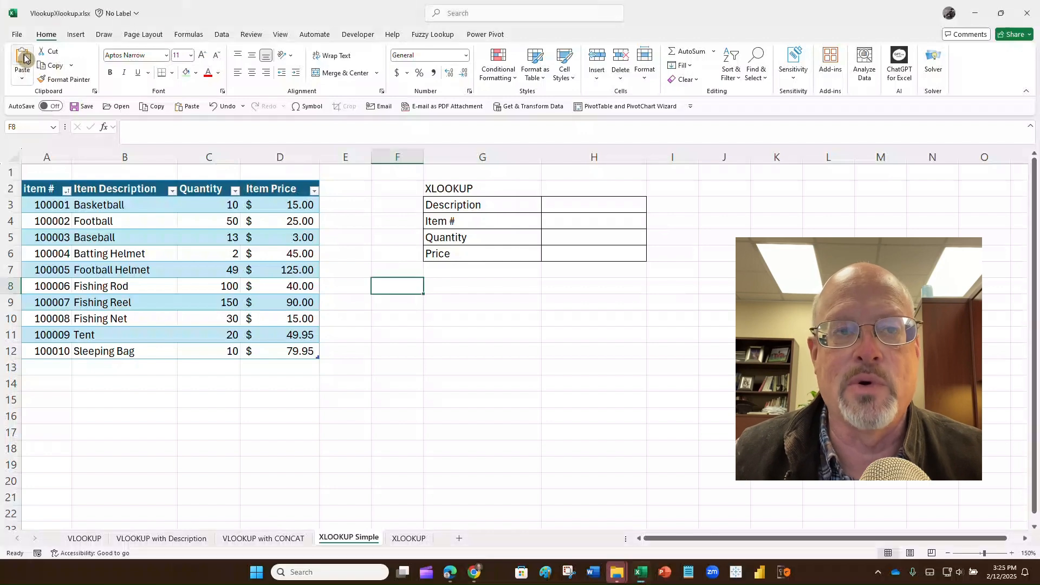
pyautogui.click(24, 58)
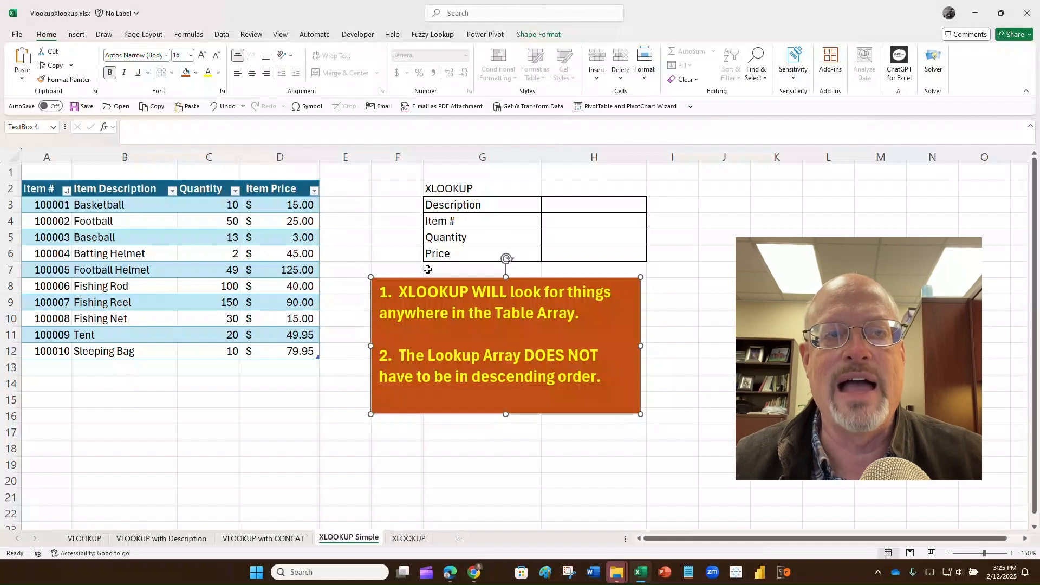
pyautogui.click(547, 201)
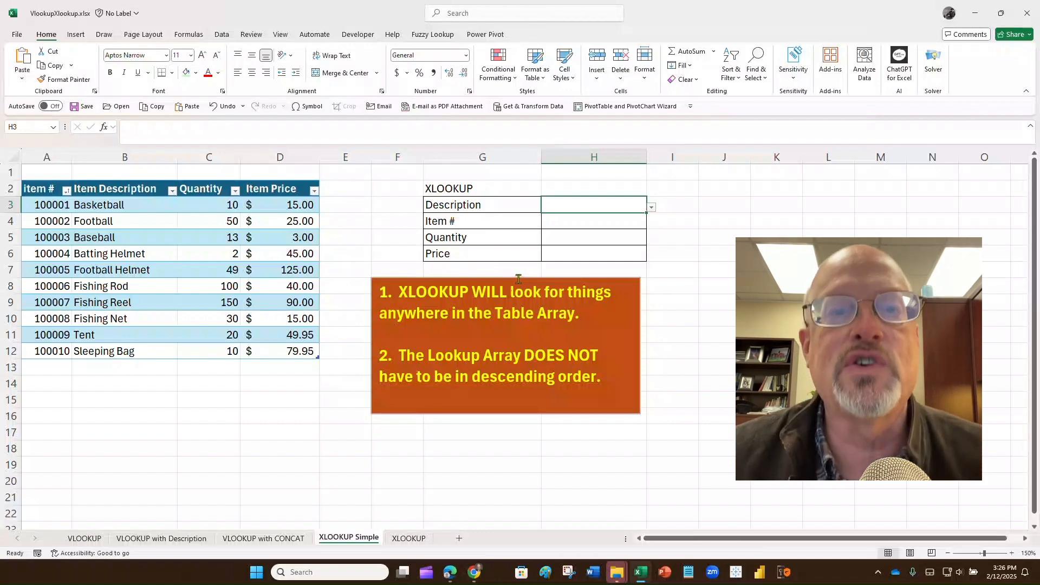
pyautogui.click(501, 277)
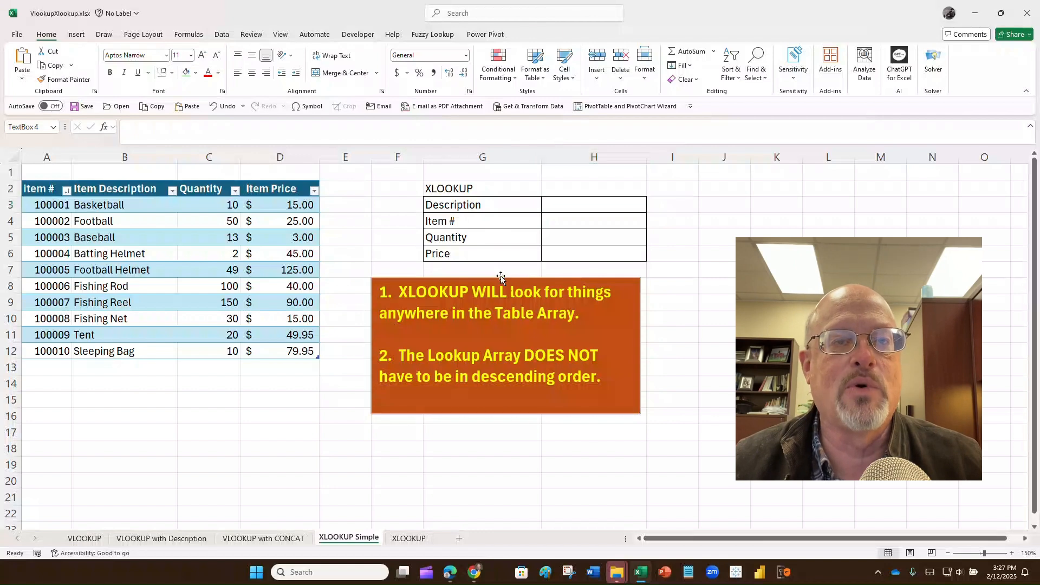
pyautogui.press('Delete')
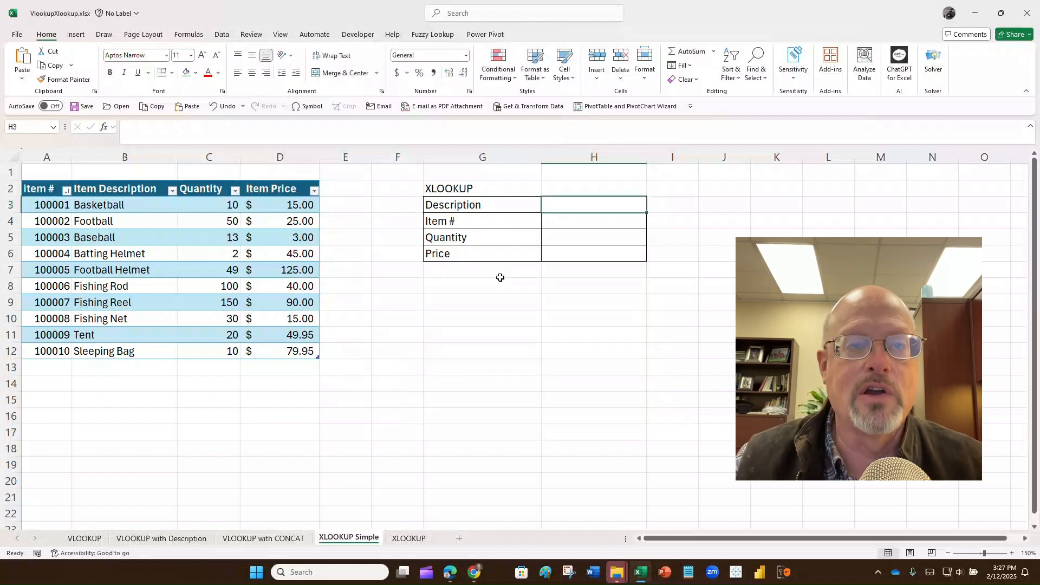
# Set the data validation of Description cell H3 to a list with source =$B$3:$B$12.
pyautogui.click(556, 206)
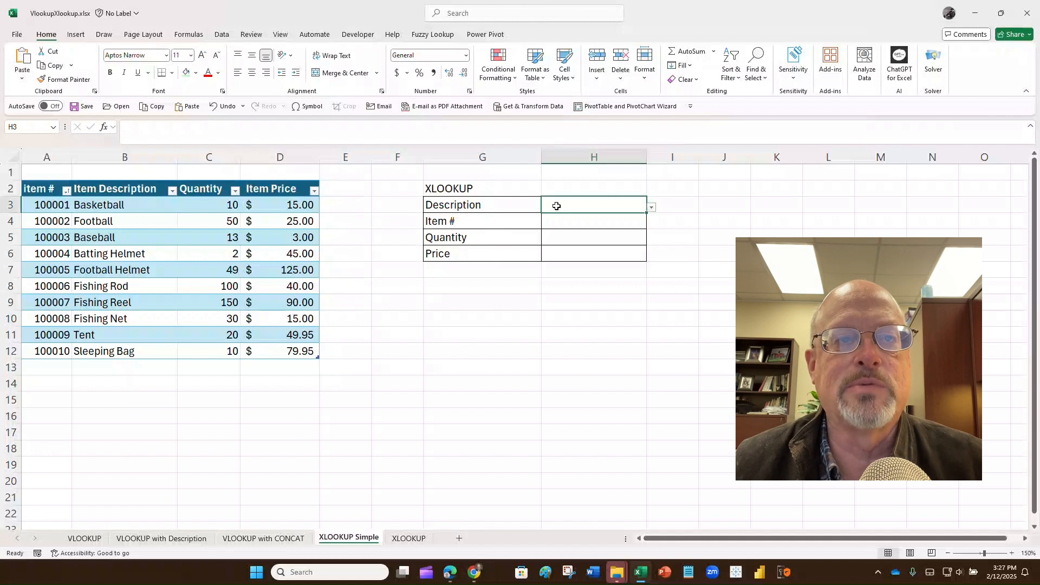
pyautogui.click(222, 34)
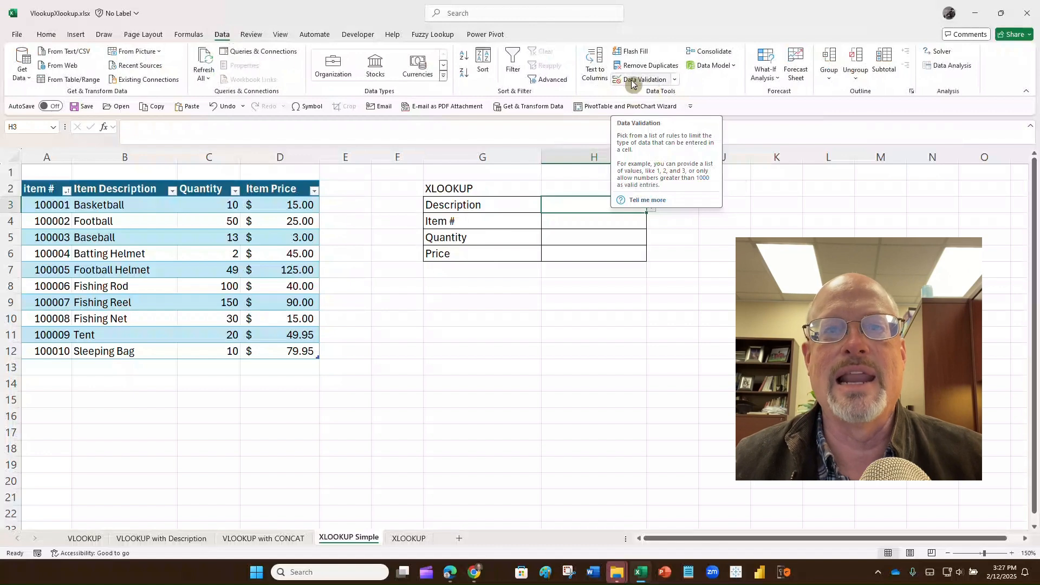
pyautogui.click(617, 79)
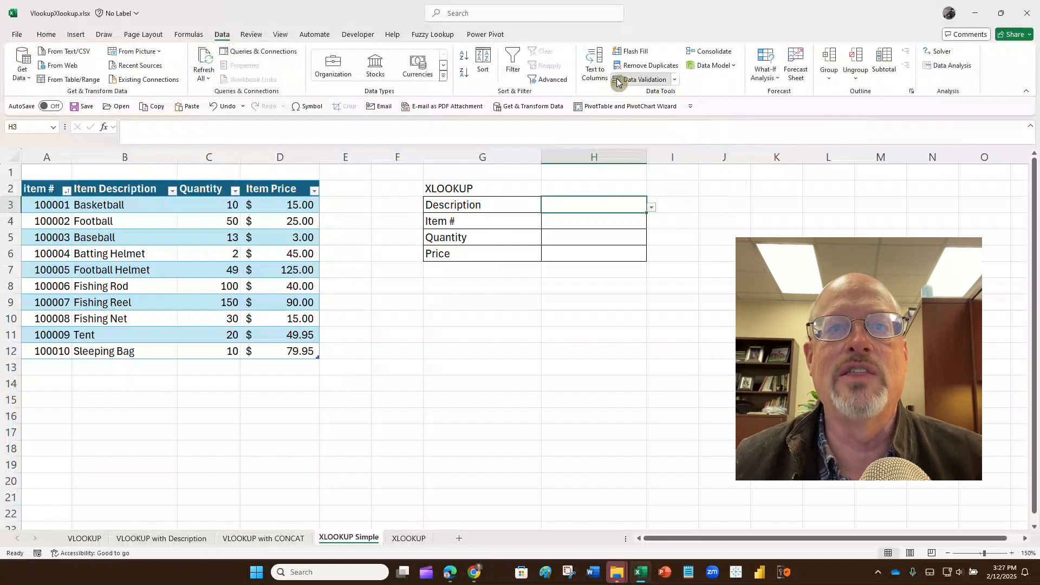
pyautogui.moveTo(306, 76); pyautogui.dragTo(417, 100)
pyautogui.click(343, 155)
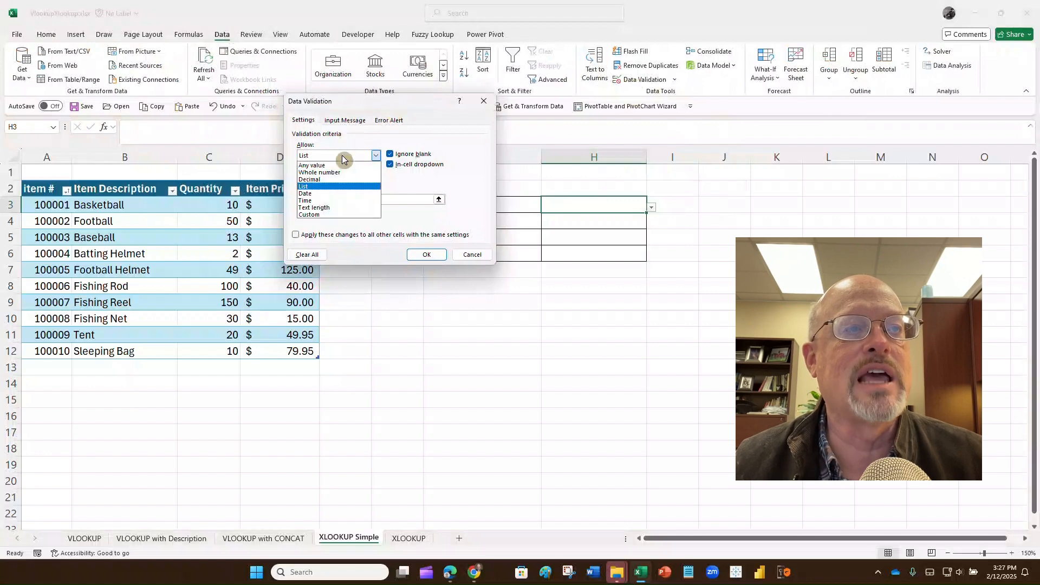
pyautogui.click(336, 186)
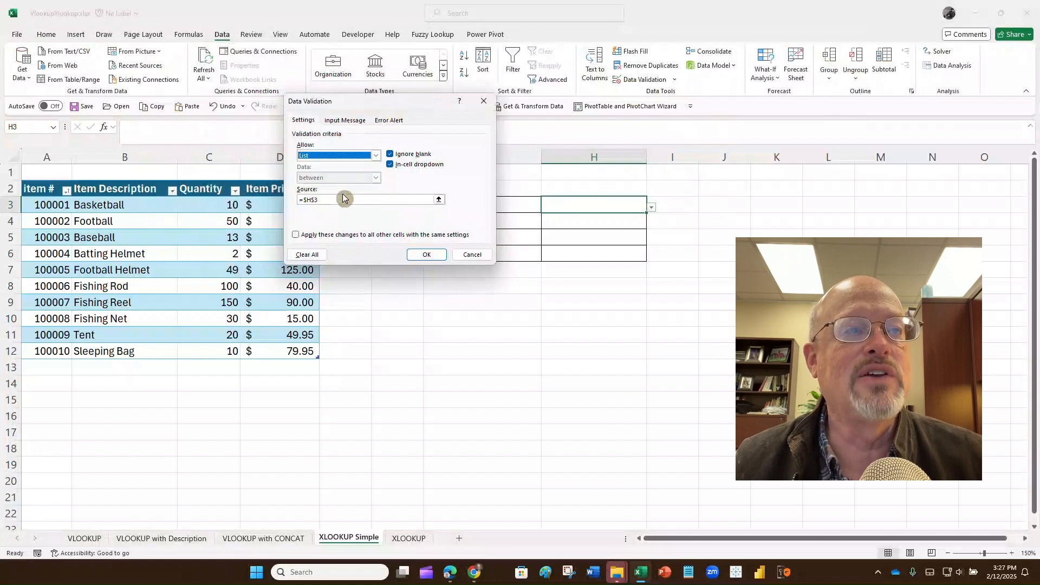
pyautogui.click(342, 200)
pyautogui.press('BackSpace')
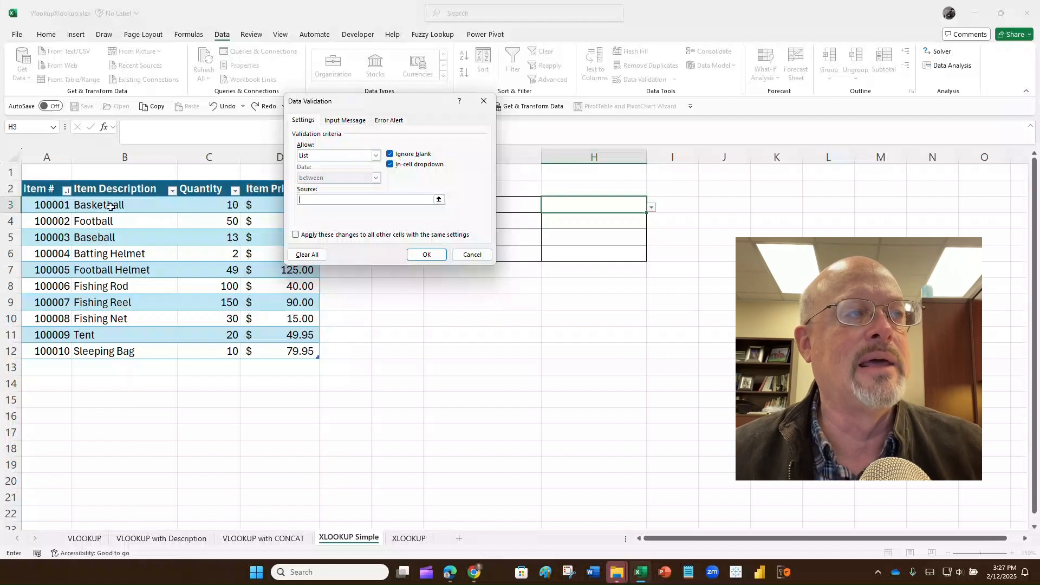
pyautogui.moveTo(110, 207); pyautogui.dragTo(135, 355)
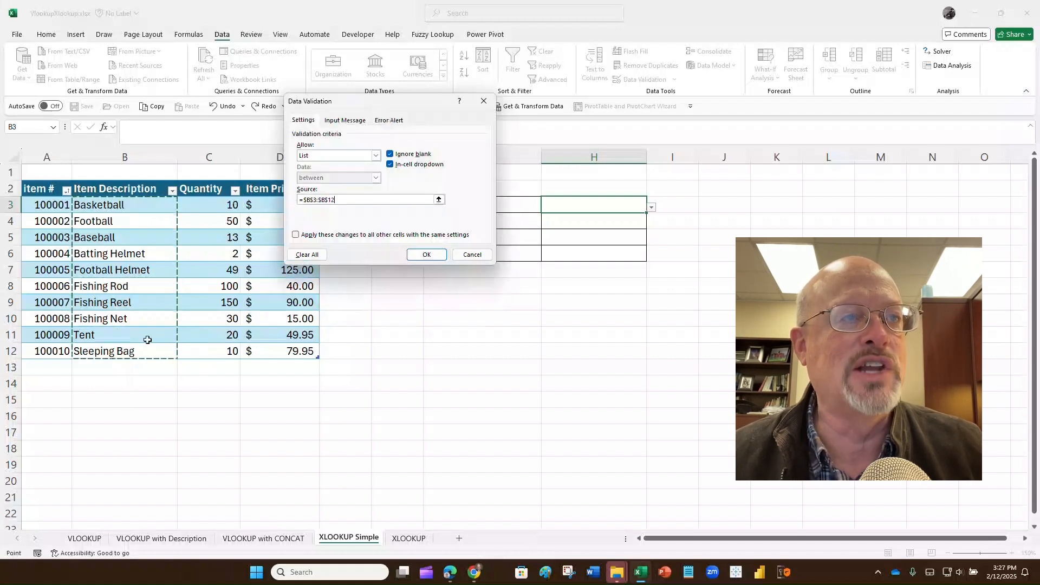
pyautogui.click(421, 259)
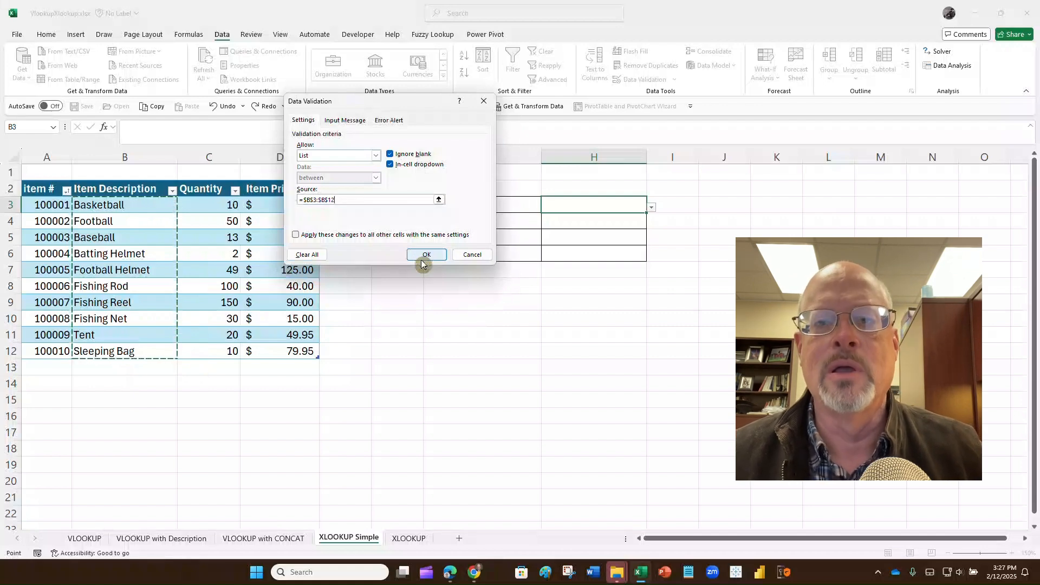
pyautogui.click(593, 222)
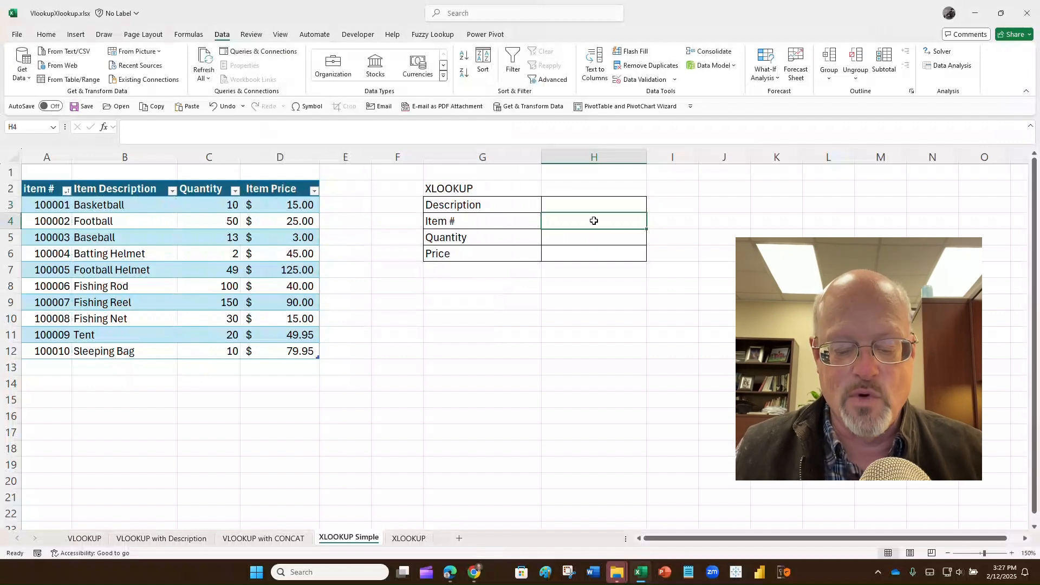
pyautogui.write('=xll')
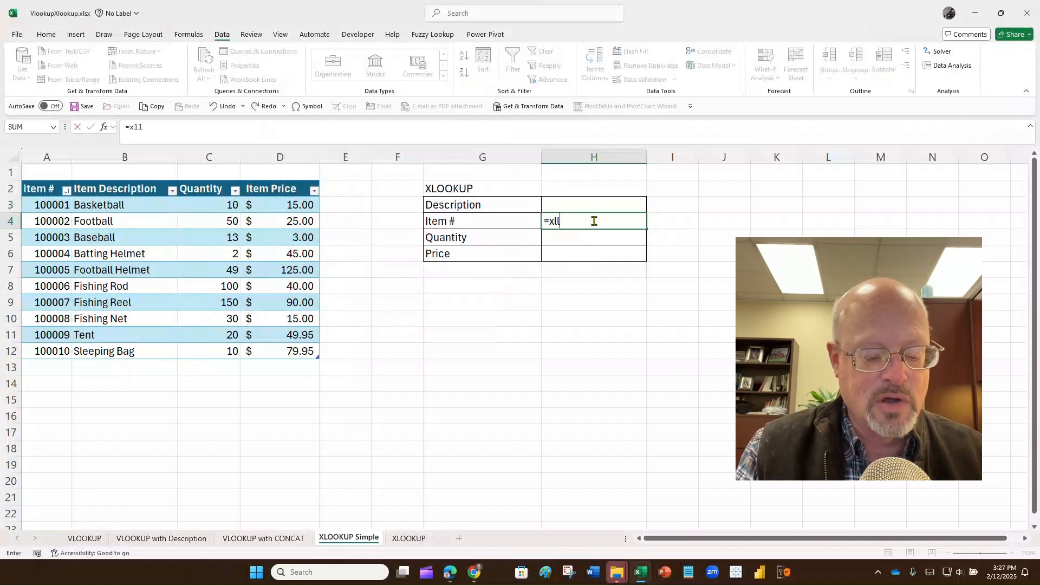
pyautogui.write('kup')
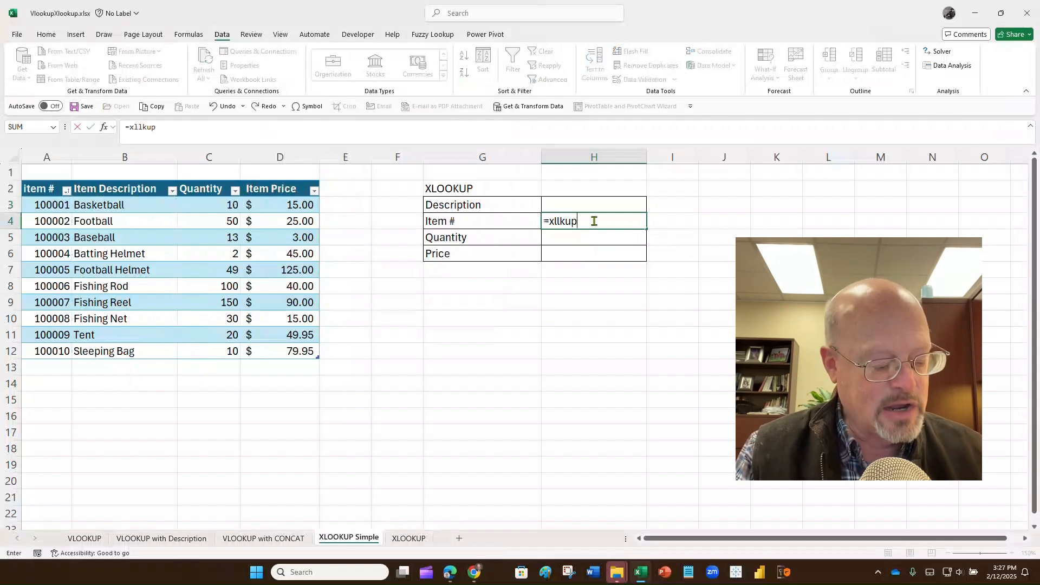
pyautogui.doubleClick(595, 221)
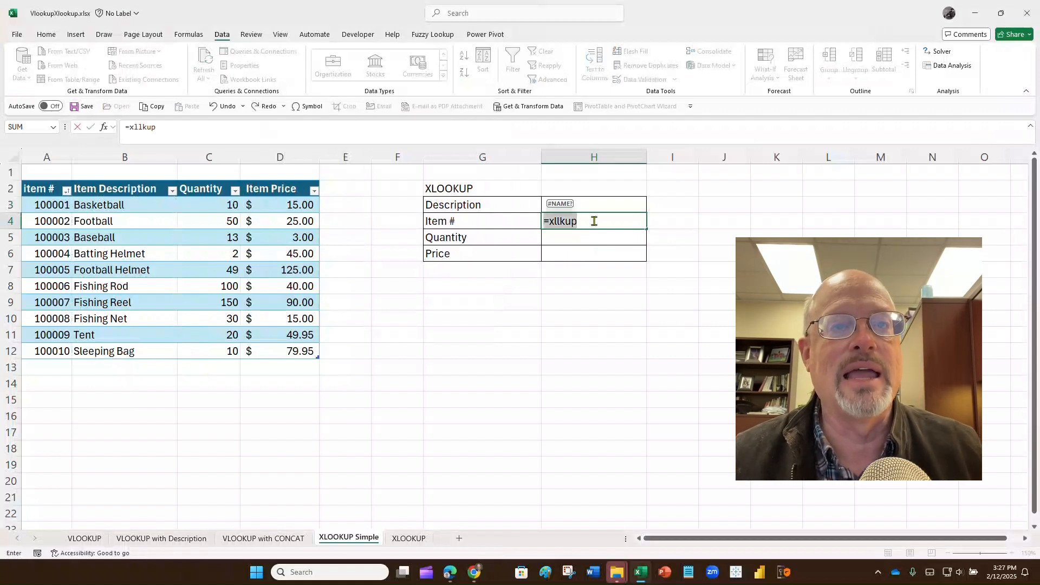
pyautogui.press('Delete')
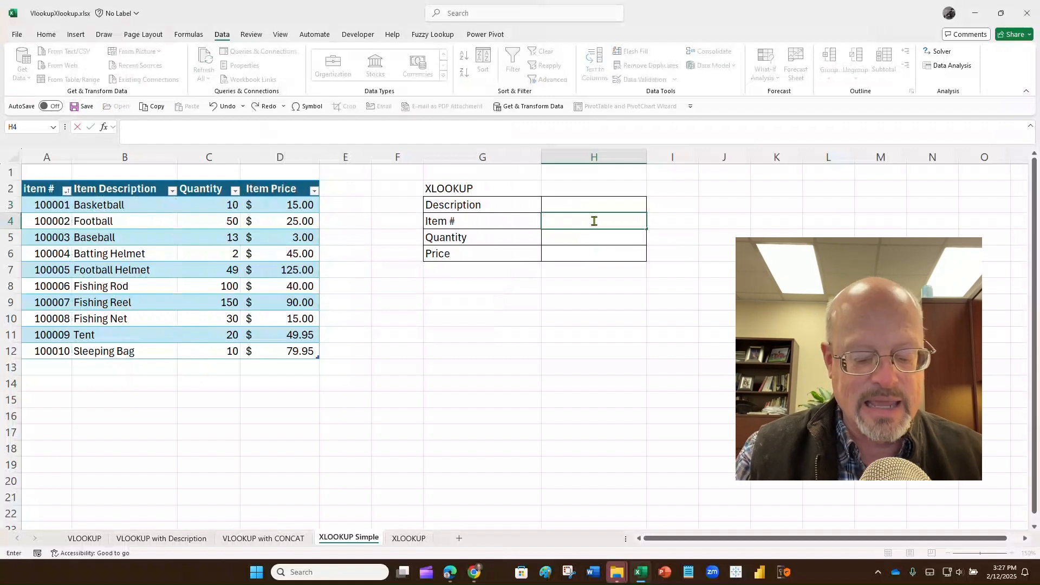
# Enter an XLOOKUP in H4 with H3 as lookup value, the Item Description column as lookup array and the item # column as return array.
pyautogui.write('=xlookup')
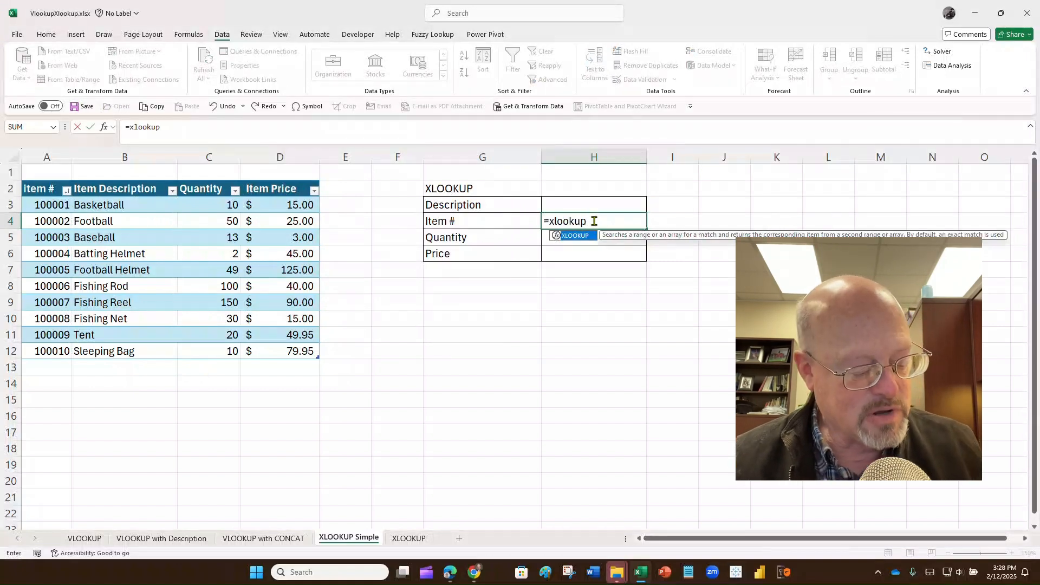
pyautogui.hotkey('ctrl', 'a')
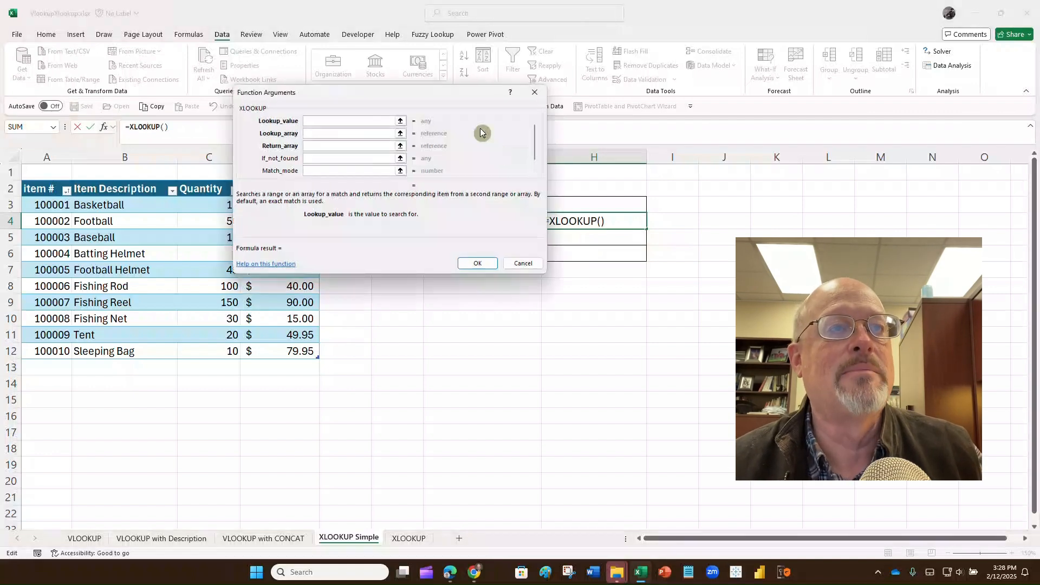
pyautogui.moveTo(464, 98); pyautogui.dragTo(575, 274)
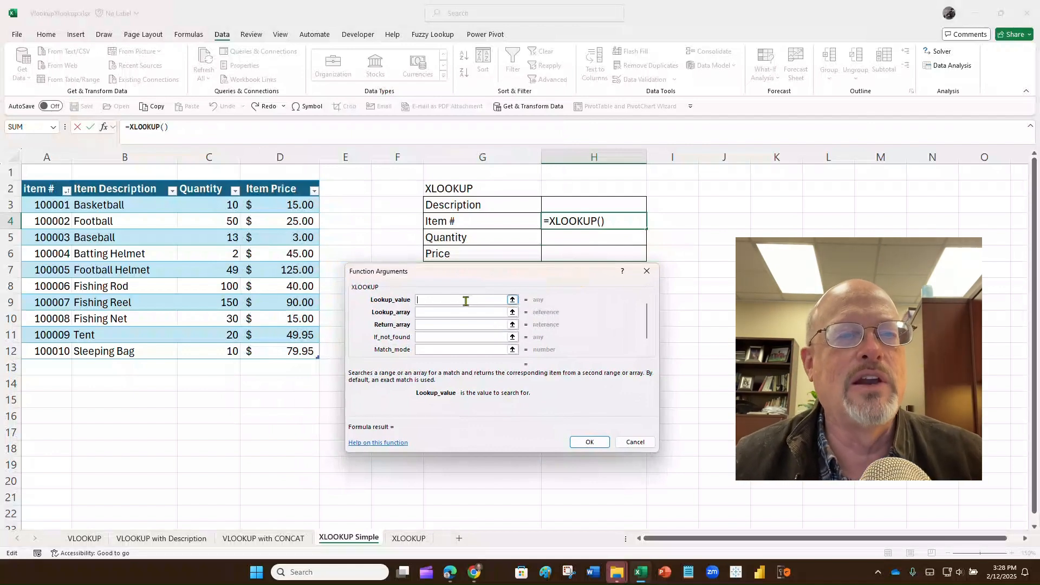
pyautogui.click(557, 203)
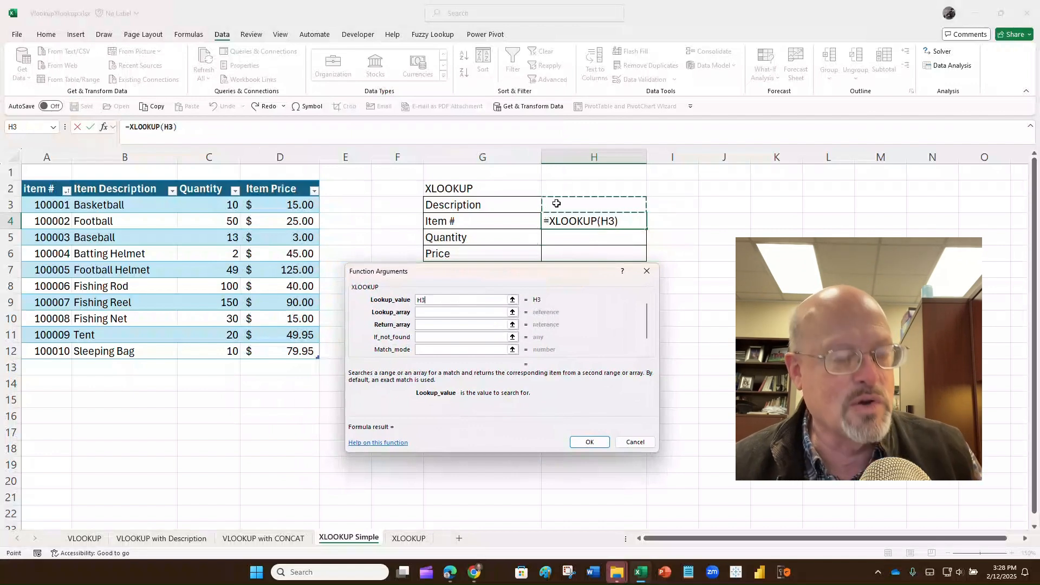
pyautogui.press('Tab')
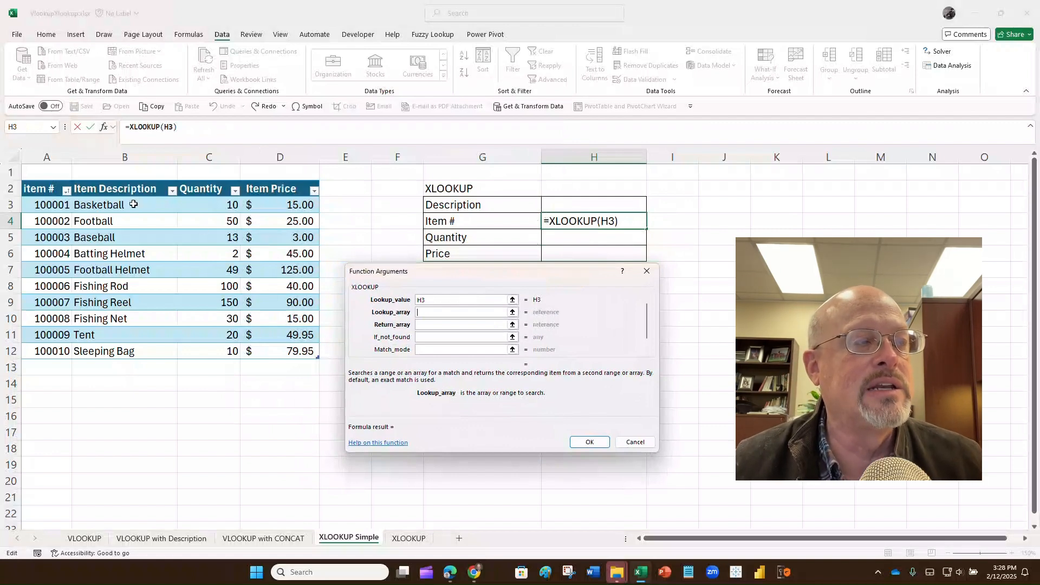
pyautogui.moveTo(133, 205); pyautogui.dragTo(140, 346)
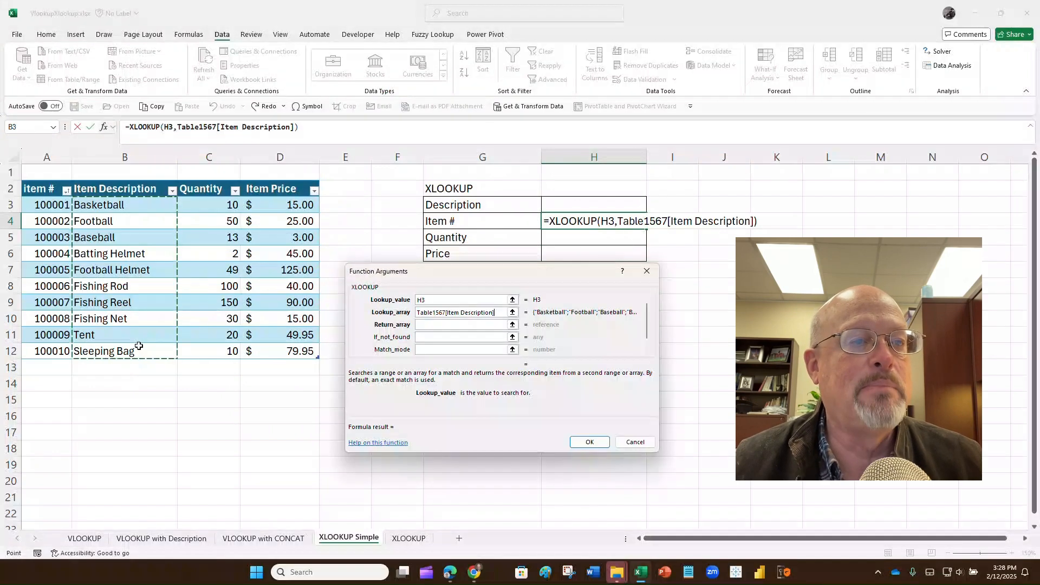
pyautogui.click(461, 325)
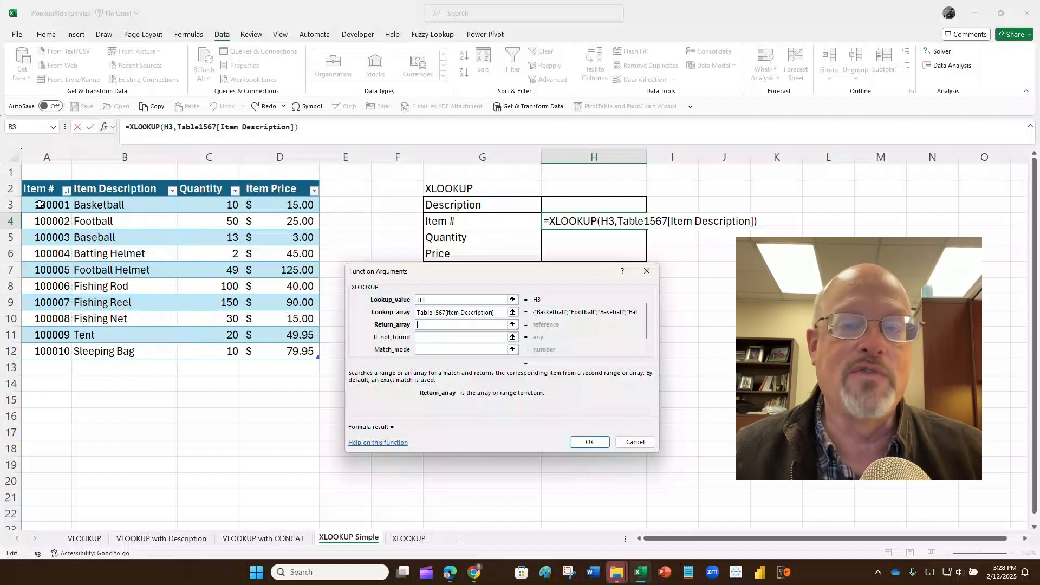
pyautogui.moveTo(39, 205); pyautogui.dragTo(38, 350)
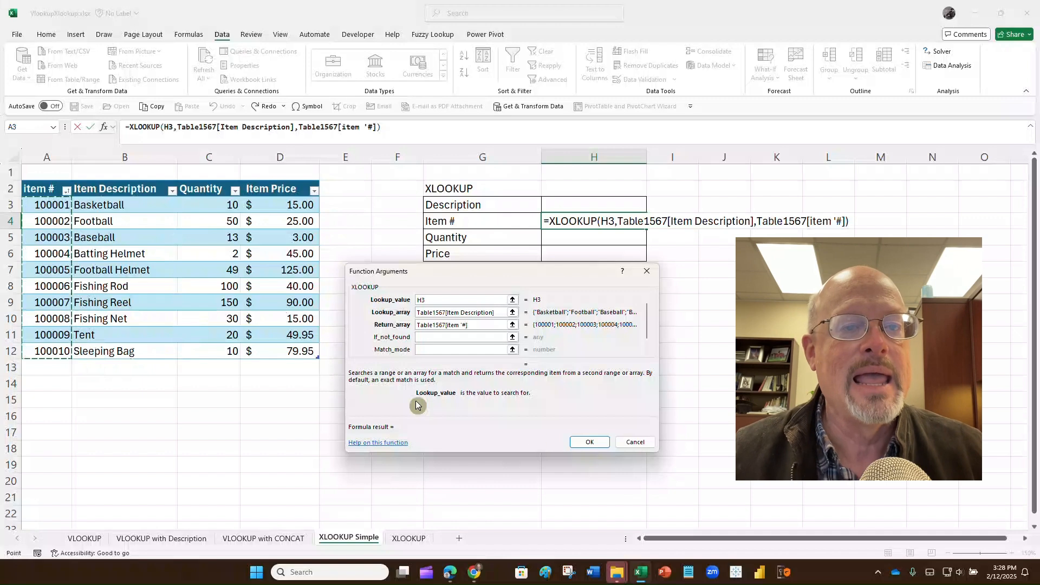
pyautogui.click(601, 444)
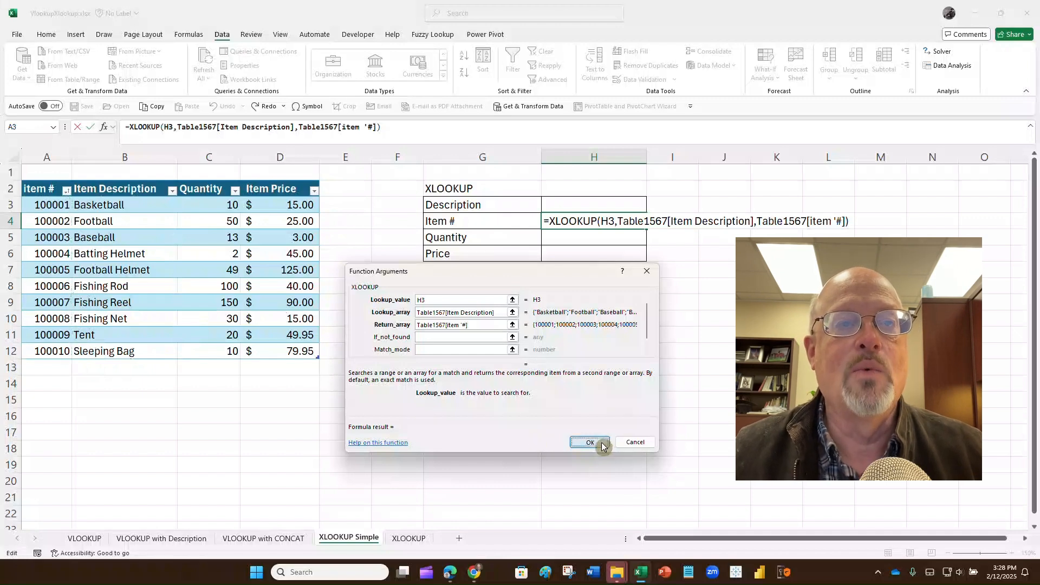
# Test the item number lookup by choosing Football Helmet, Fishing Rod and finally Sleeping Bag as the description in H3.
pyautogui.click(637, 199)
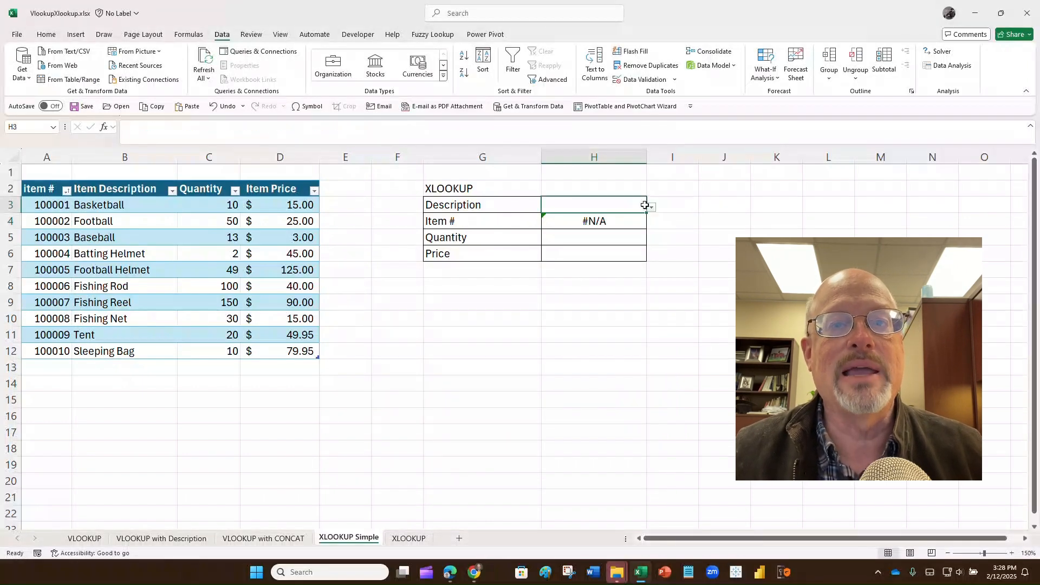
pyautogui.click(653, 207)
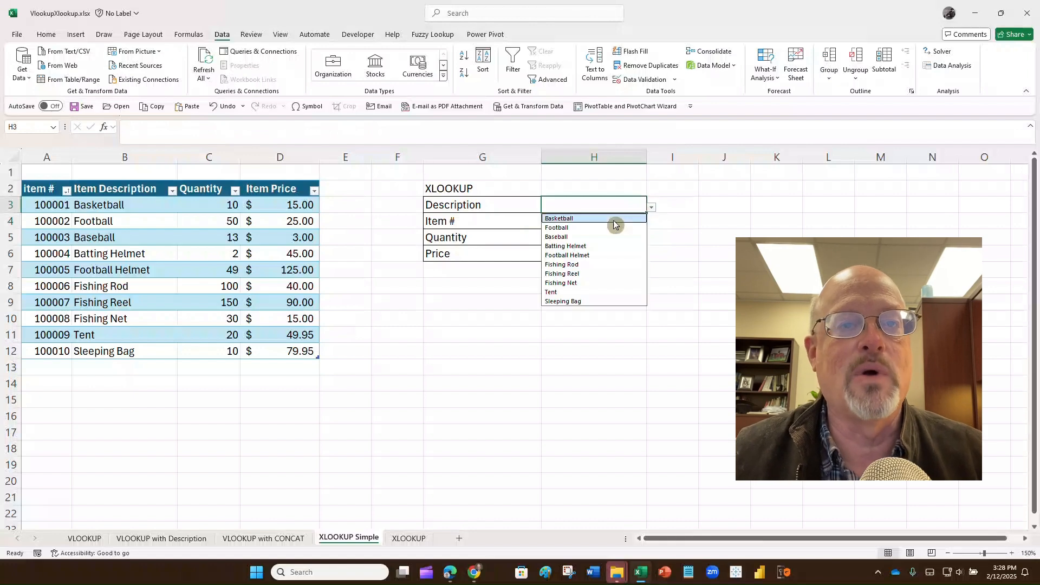
pyautogui.click(591, 256)
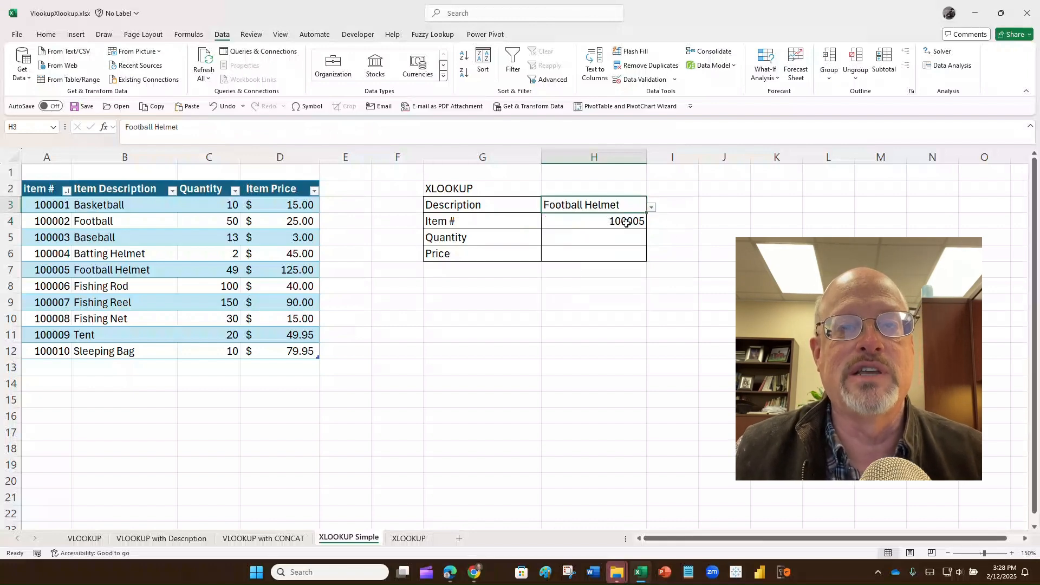
pyautogui.click(652, 207)
pyautogui.click(594, 265)
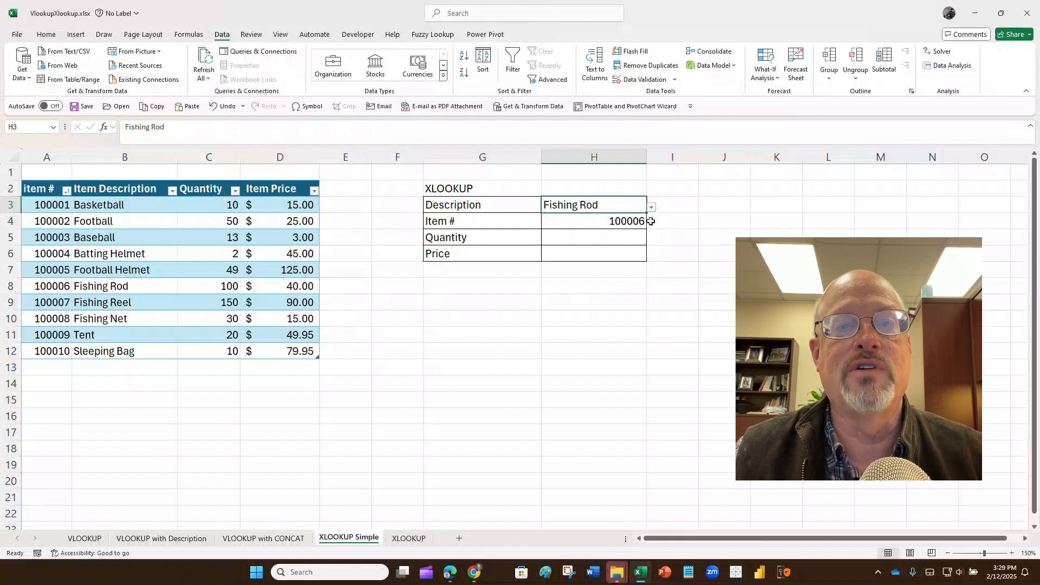
pyautogui.click(655, 211)
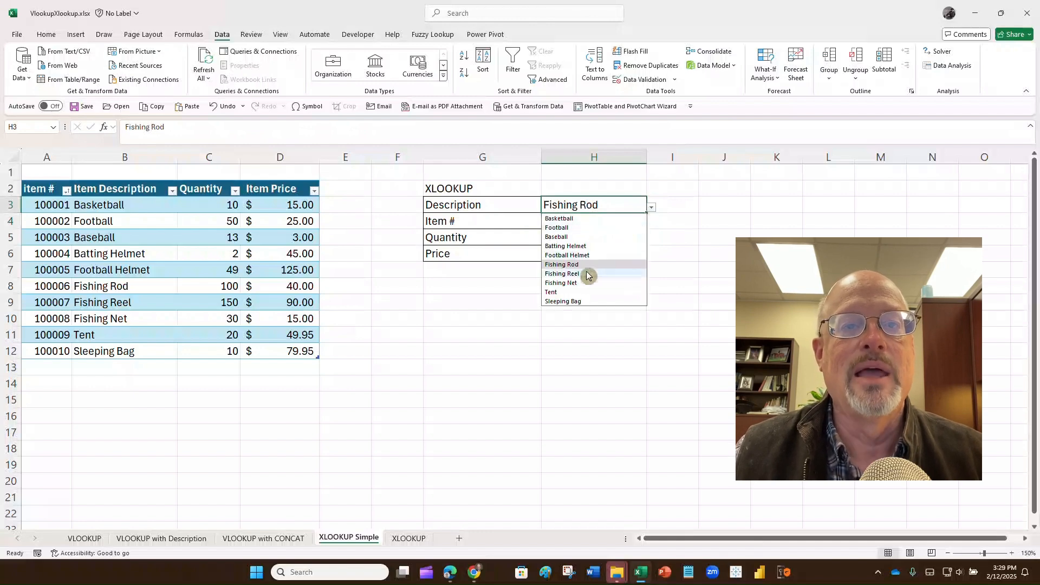
pyautogui.click(579, 300)
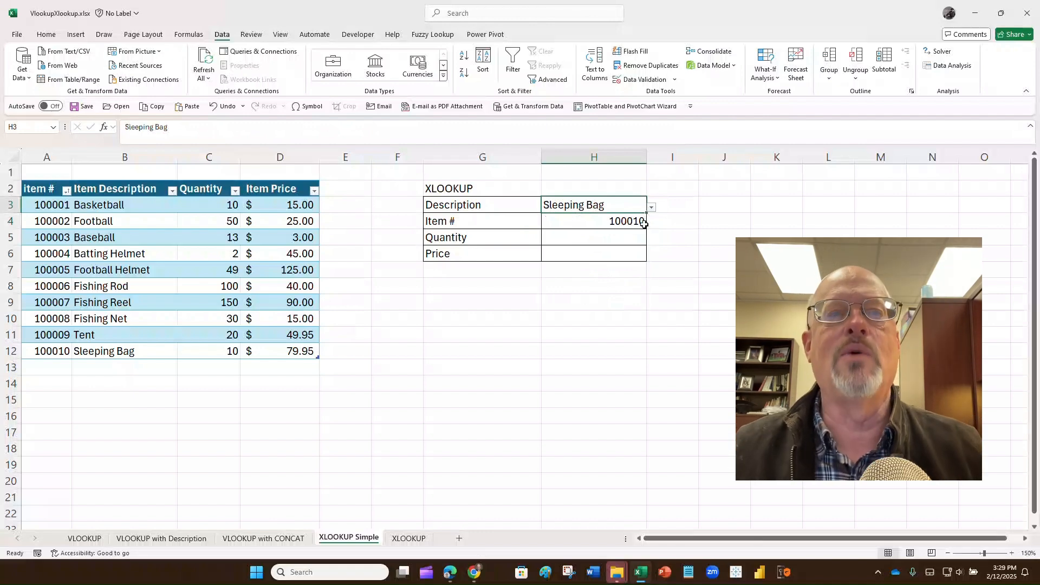
# Enter an XLOOKUP in Quantity cell H5 with H3 as lookup value, the Item Description column as lookup array and the Quantity column as return array.
pyautogui.click(595, 233)
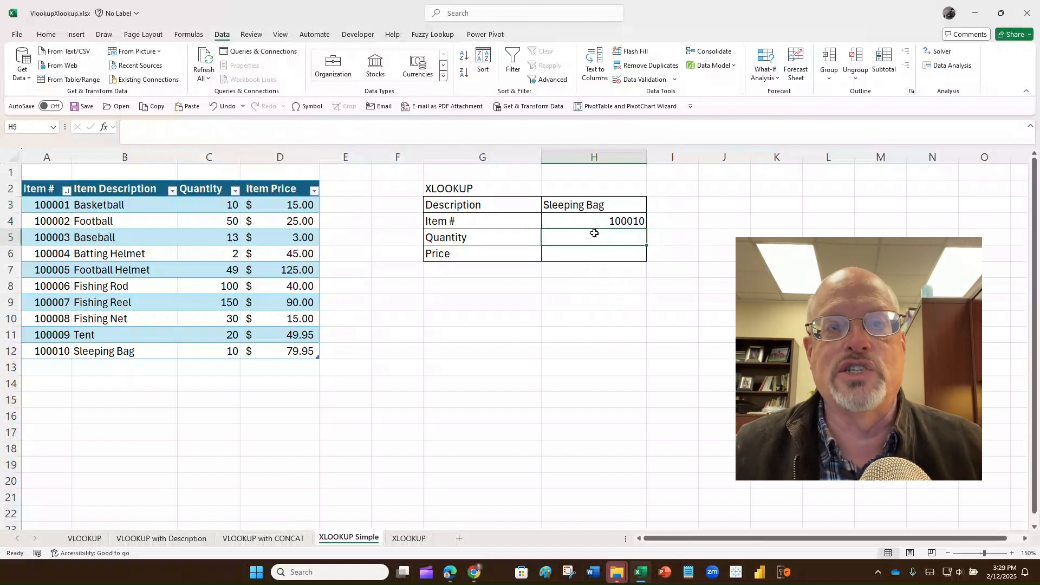
pyautogui.write('=x')
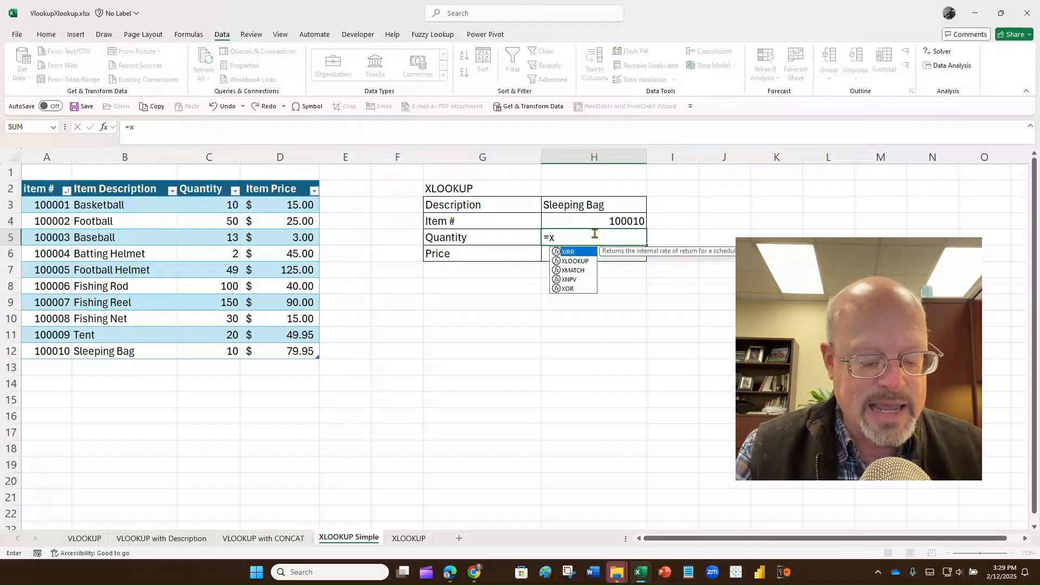
pyautogui.write('lookup')
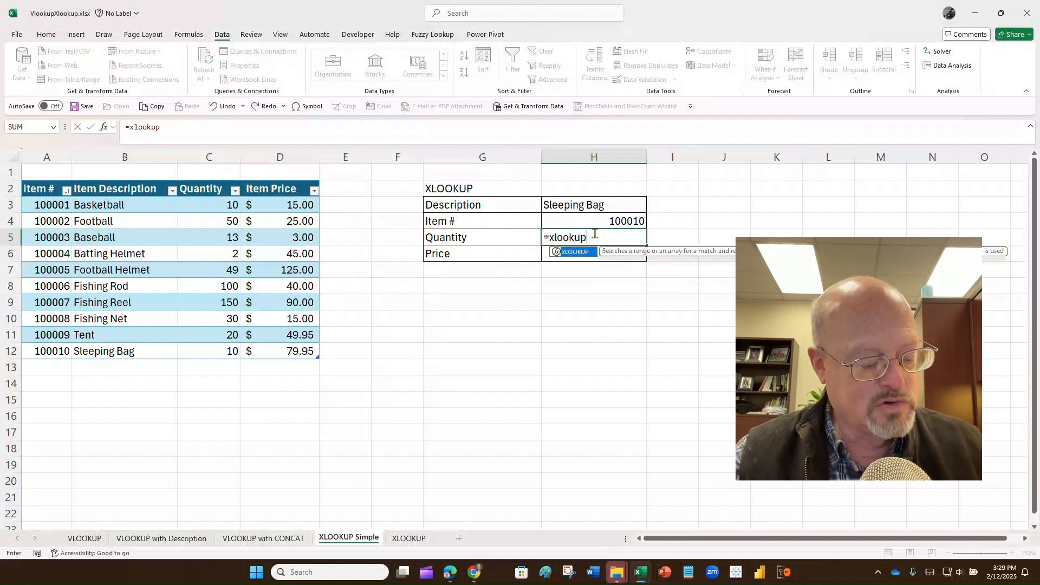
pyautogui.hotkey('ctrl', 'a')
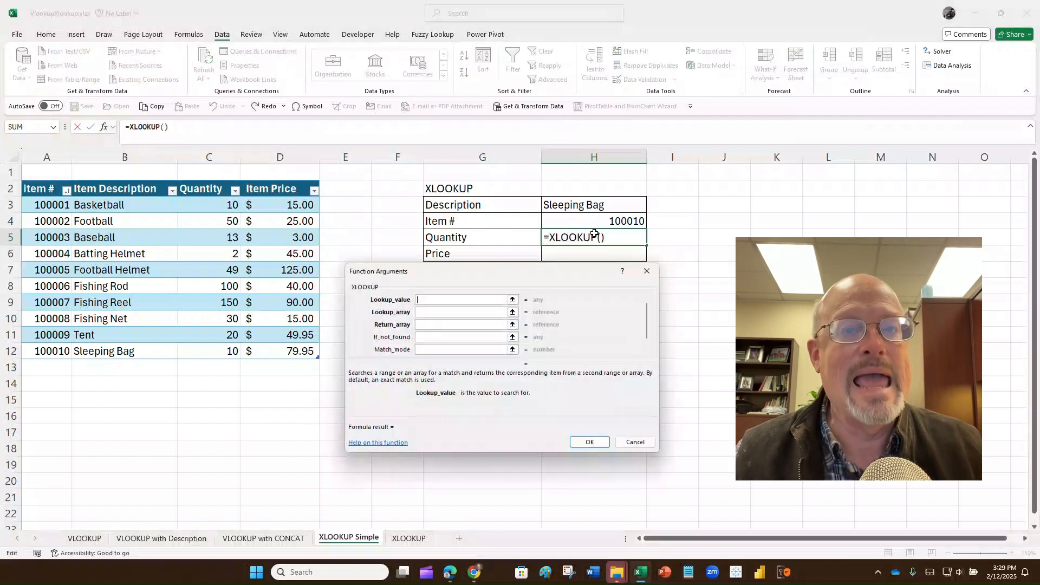
pyautogui.click(592, 205)
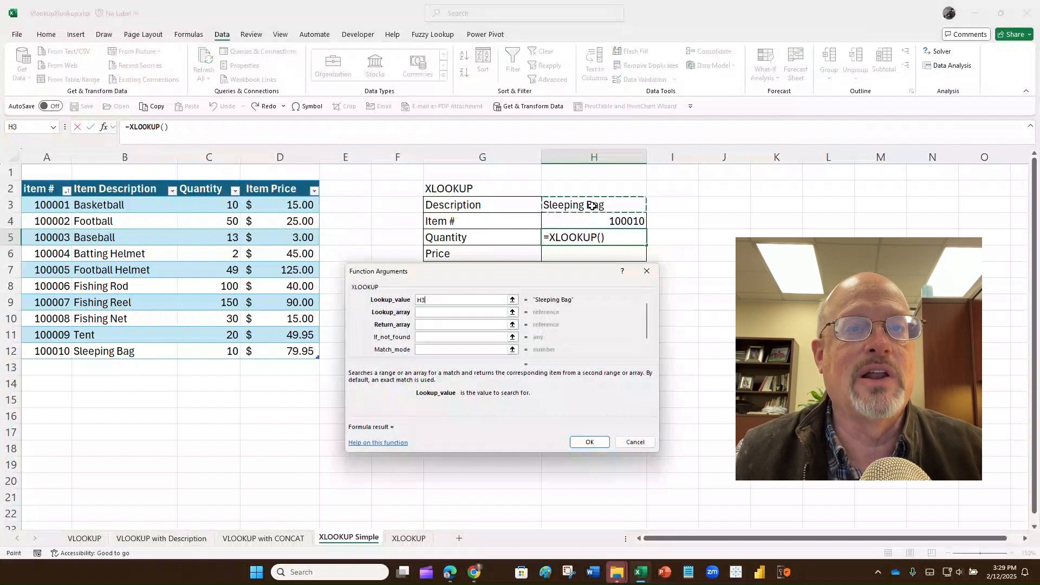
pyautogui.click(473, 311)
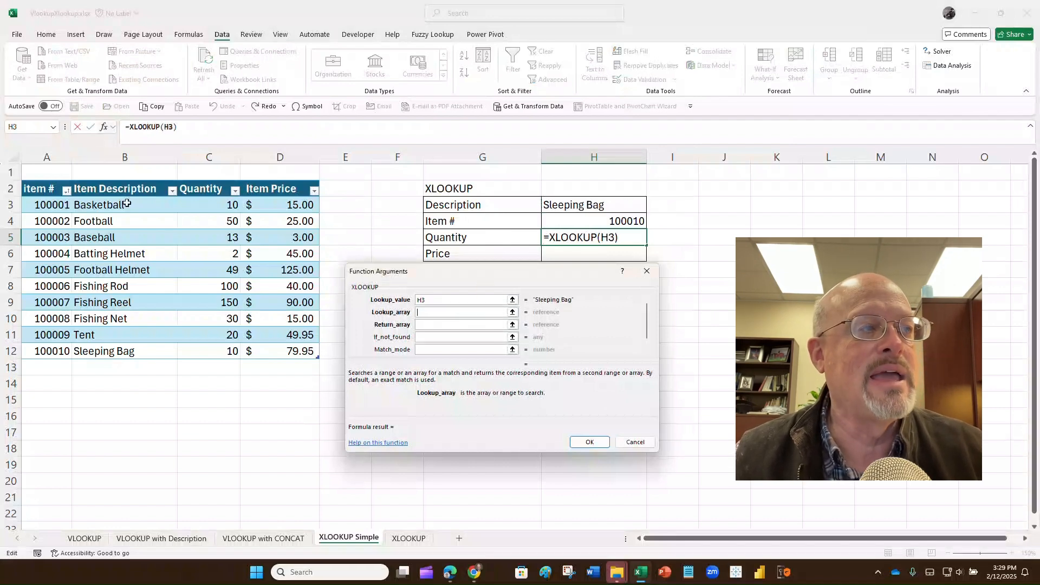
pyautogui.moveTo(127, 203); pyautogui.dragTo(156, 350)
pyautogui.press('Tab')
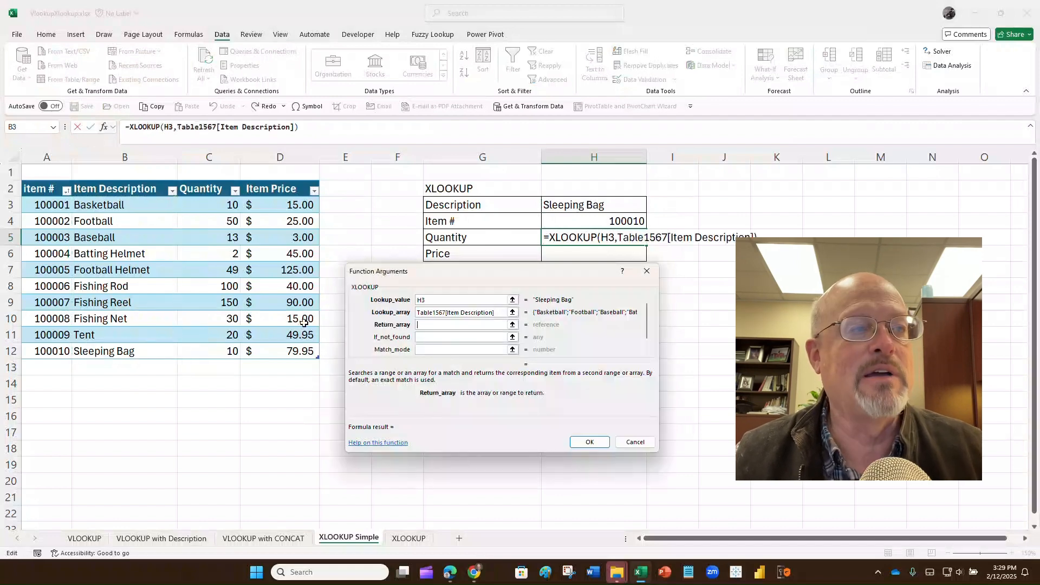
pyautogui.moveTo(216, 208); pyautogui.dragTo(214, 360)
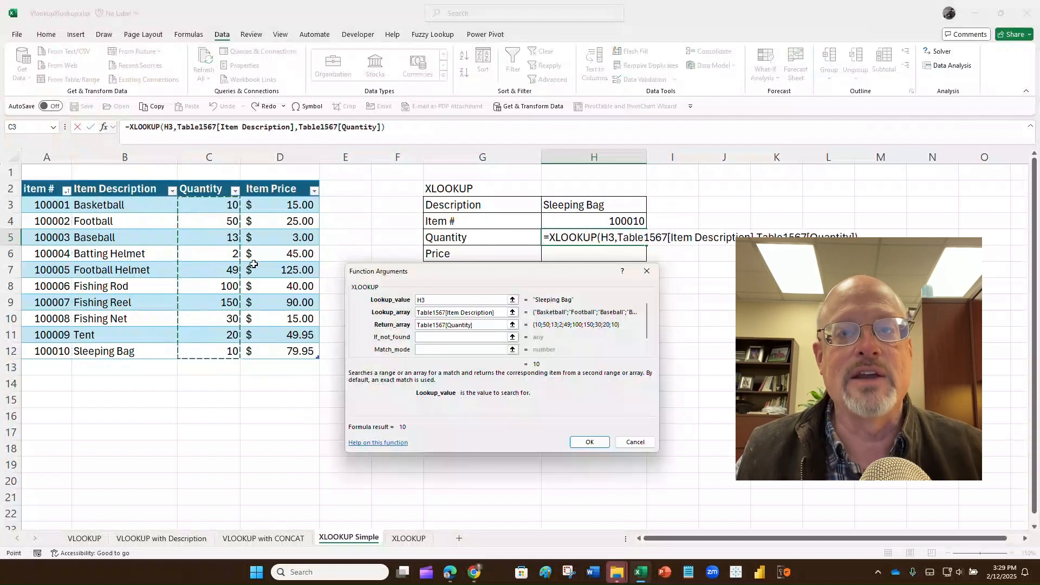
pyautogui.press('Return')
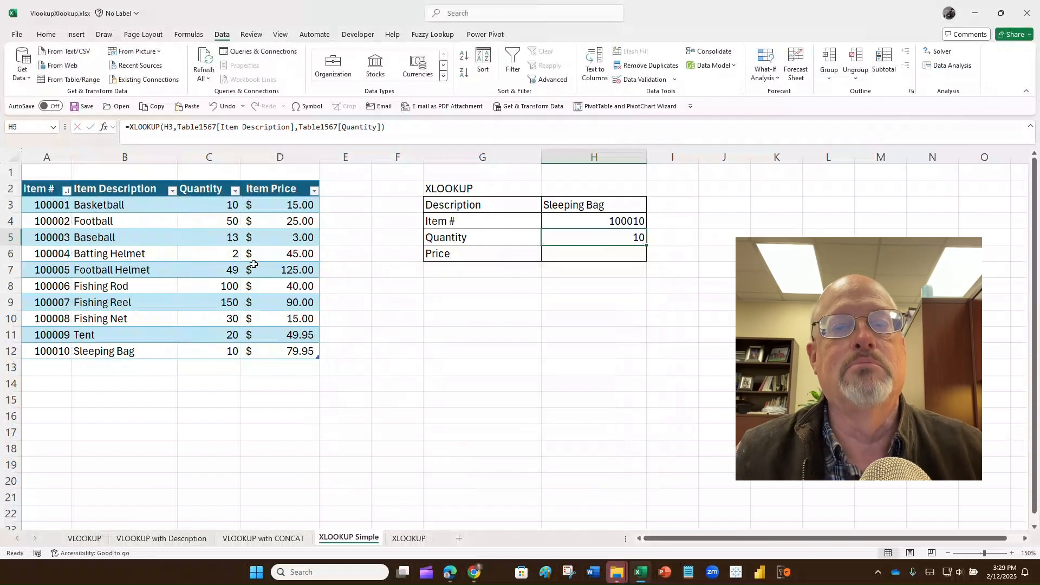
# Enter an XLOOKUP in Price cell H6 with H3 as lookup value, Item Description as lookup array and Item Price as return array.
pyautogui.click(561, 256)
pyautogui.write('=')
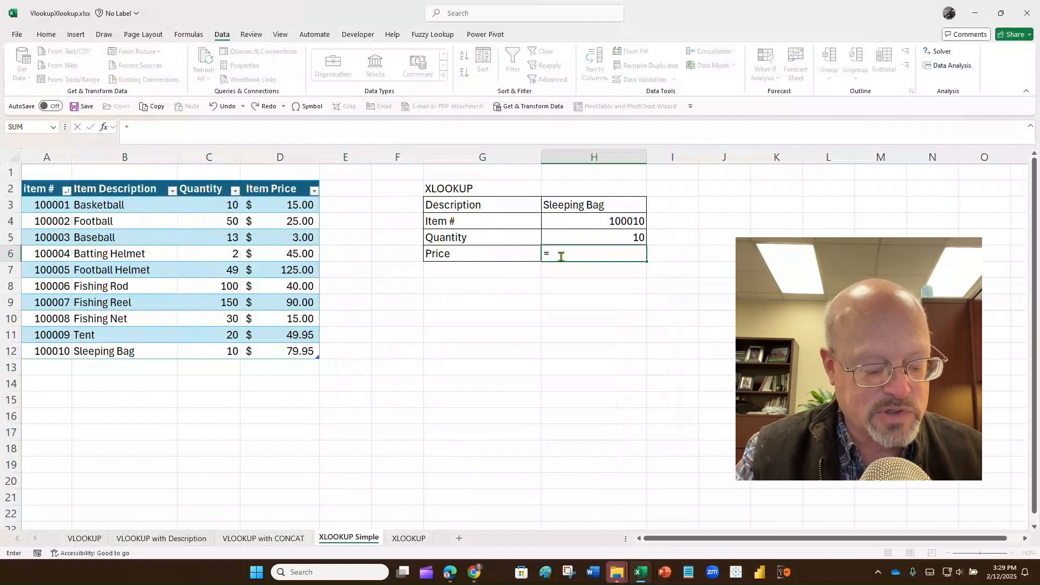
pyautogui.write('xlookup')
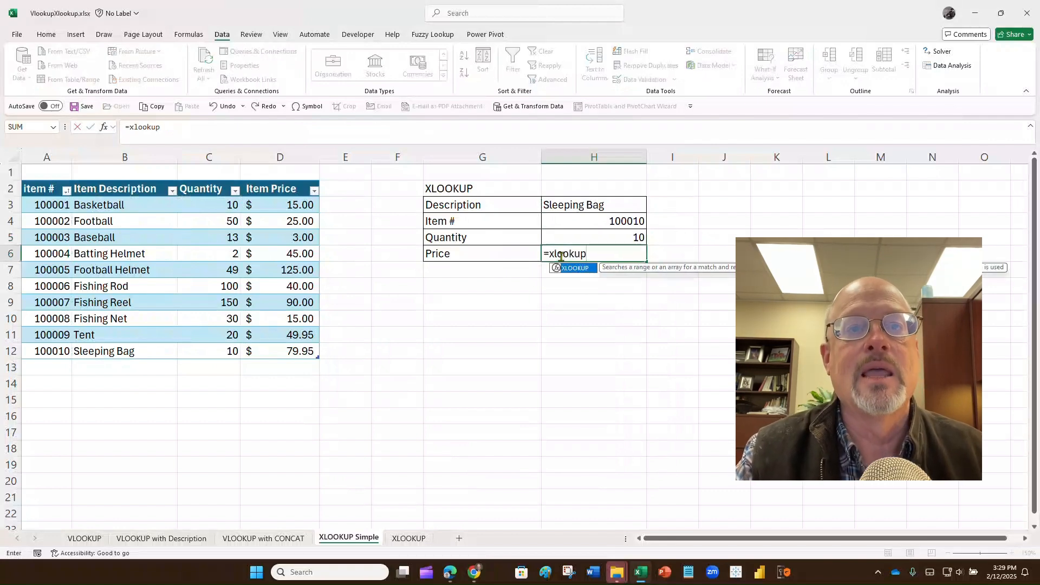
pyautogui.hotkey('ctrl', 'a')
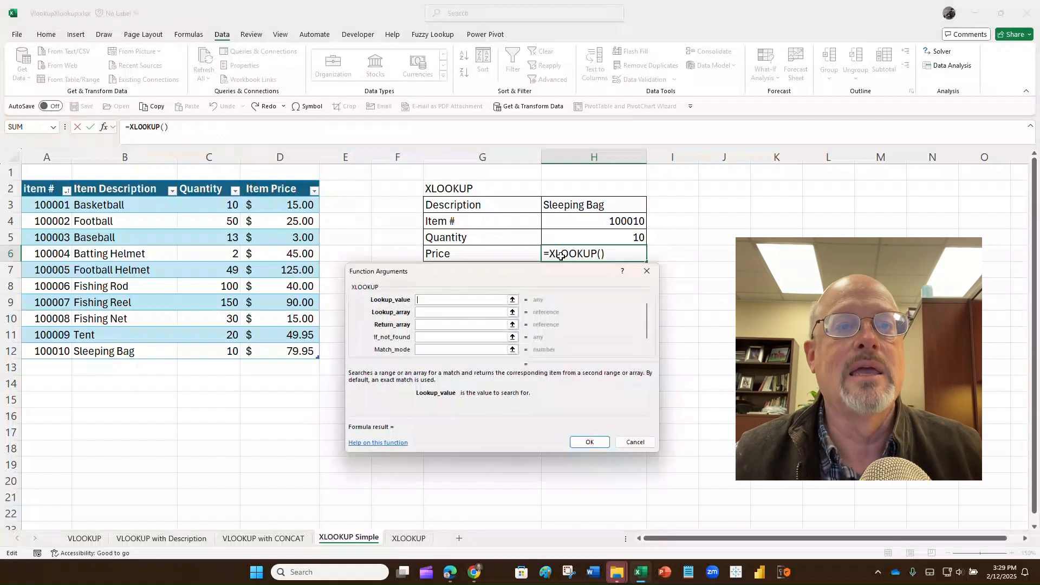
pyautogui.click(595, 206)
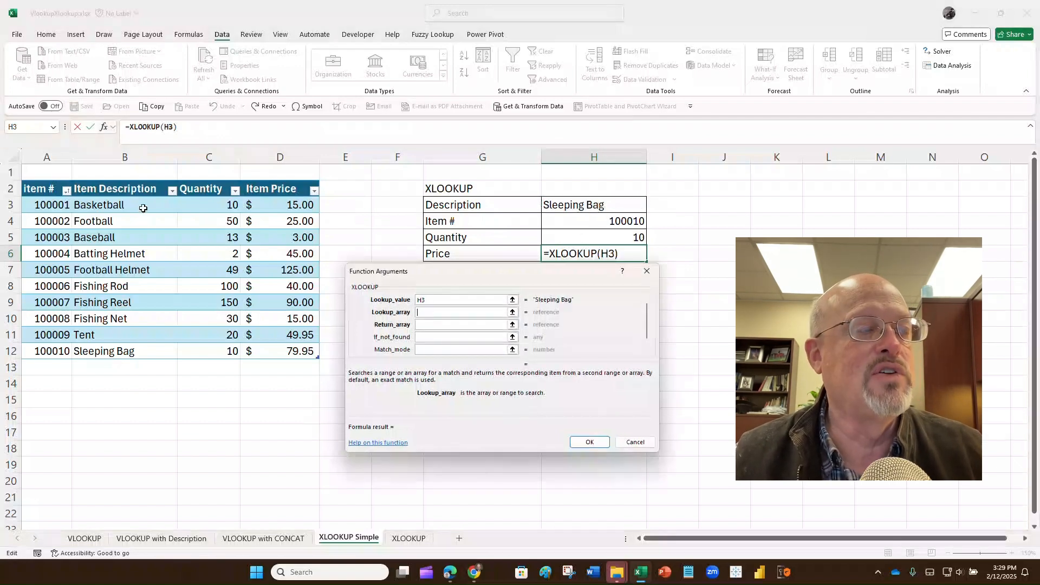
pyautogui.moveTo(141, 204); pyautogui.dragTo(146, 356)
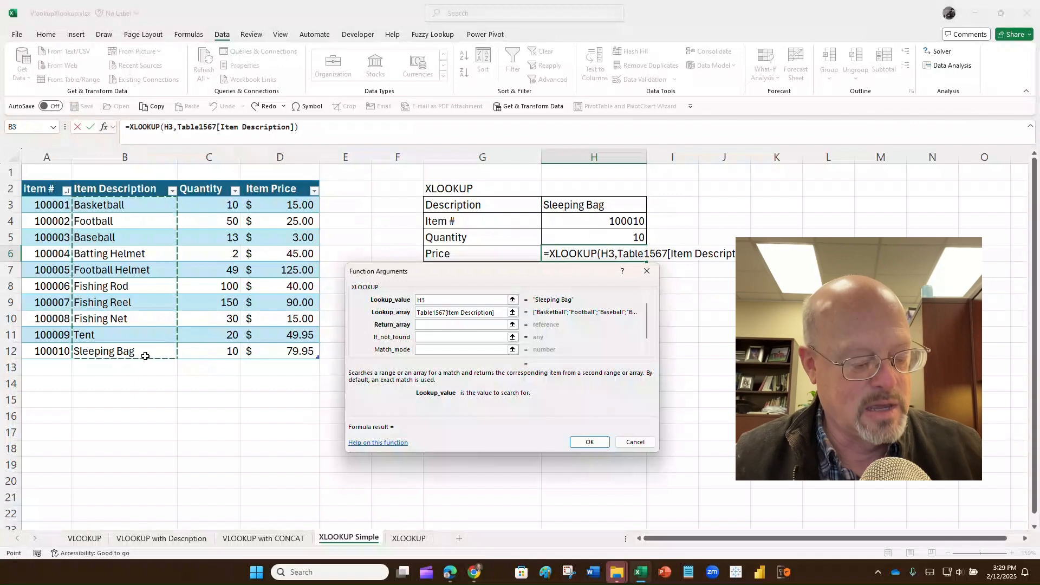
pyautogui.press('Tab')
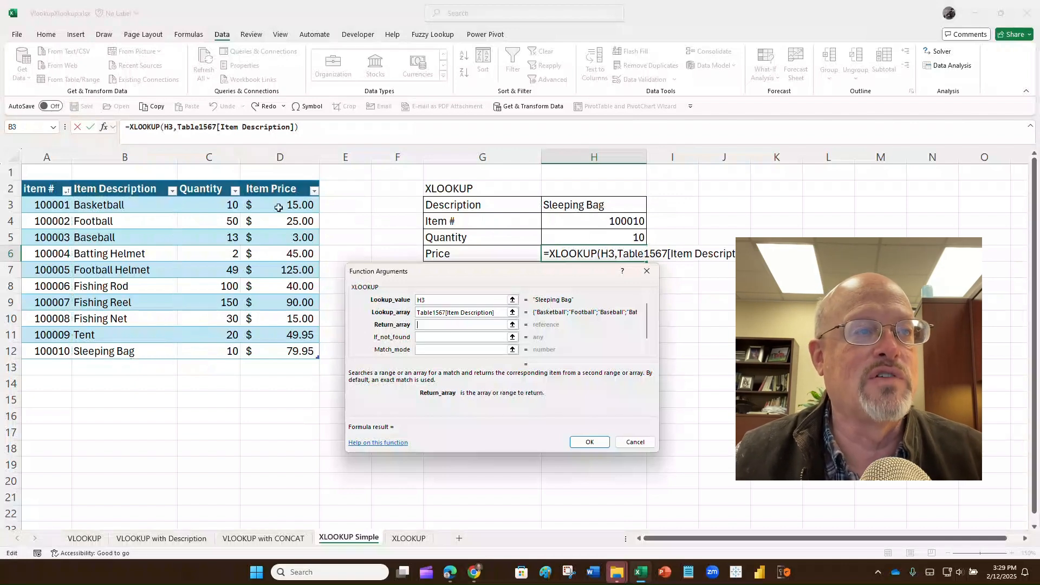
pyautogui.moveTo(287, 206); pyautogui.dragTo(287, 348)
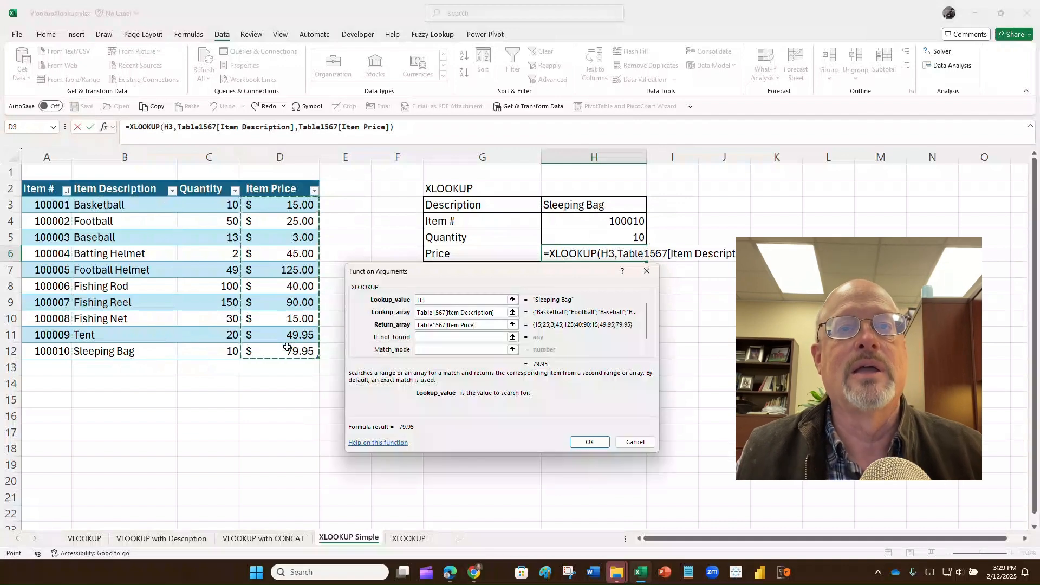
pyautogui.press('Return')
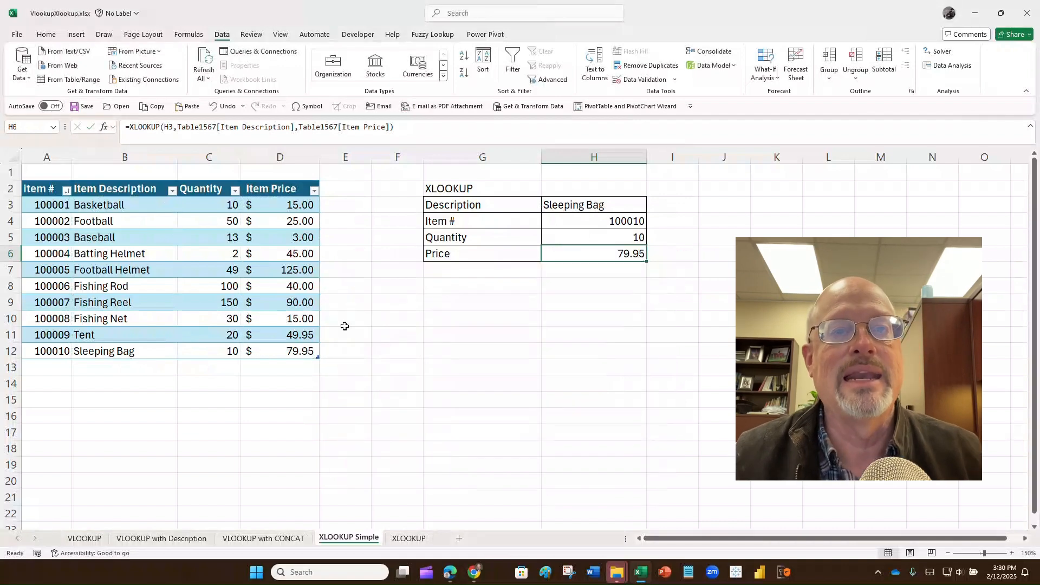
# Test the three lookups by choosing Football as the description in H3.
pyautogui.click(611, 204)
pyautogui.click(652, 209)
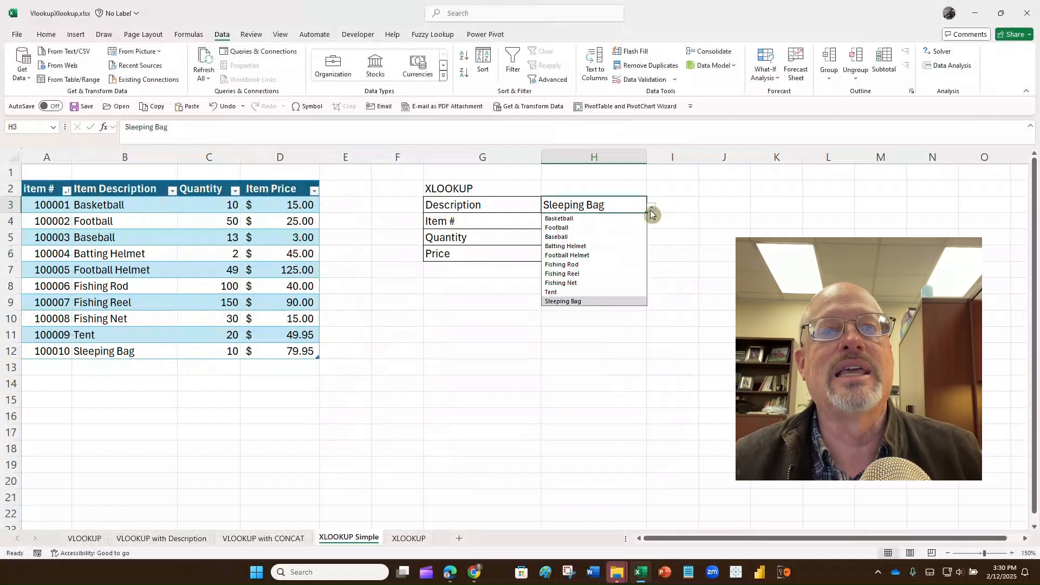
pyautogui.click(601, 227)
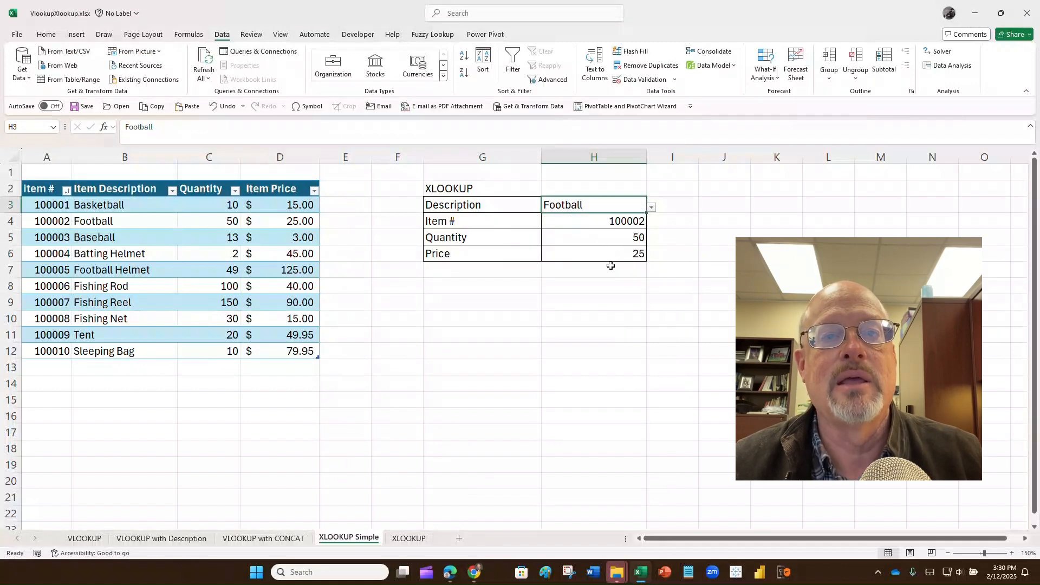
# Apply the Accounting number format to the Price result in H6.
pyautogui.click(639, 256)
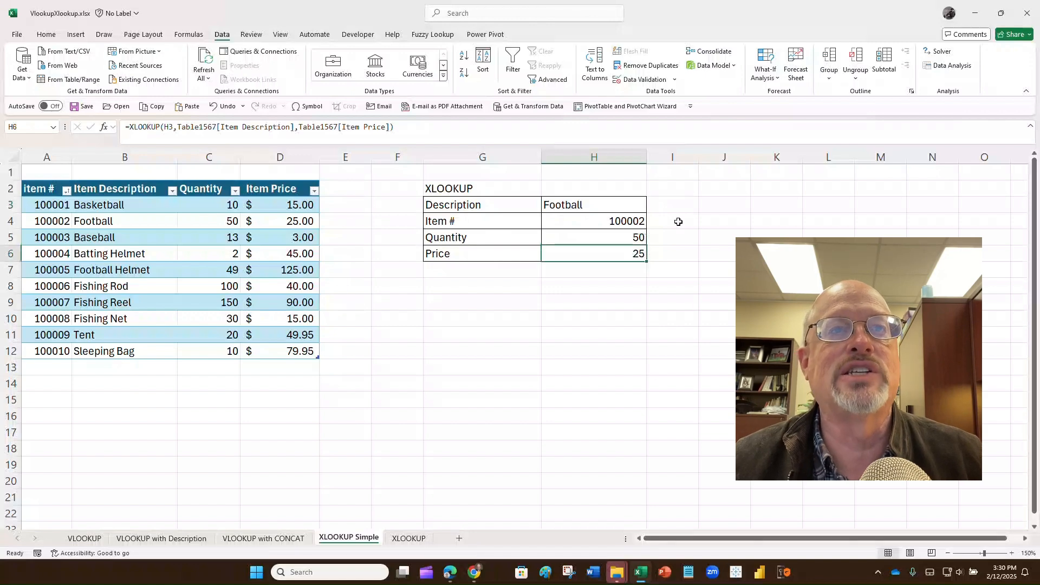
pyautogui.click(45, 35)
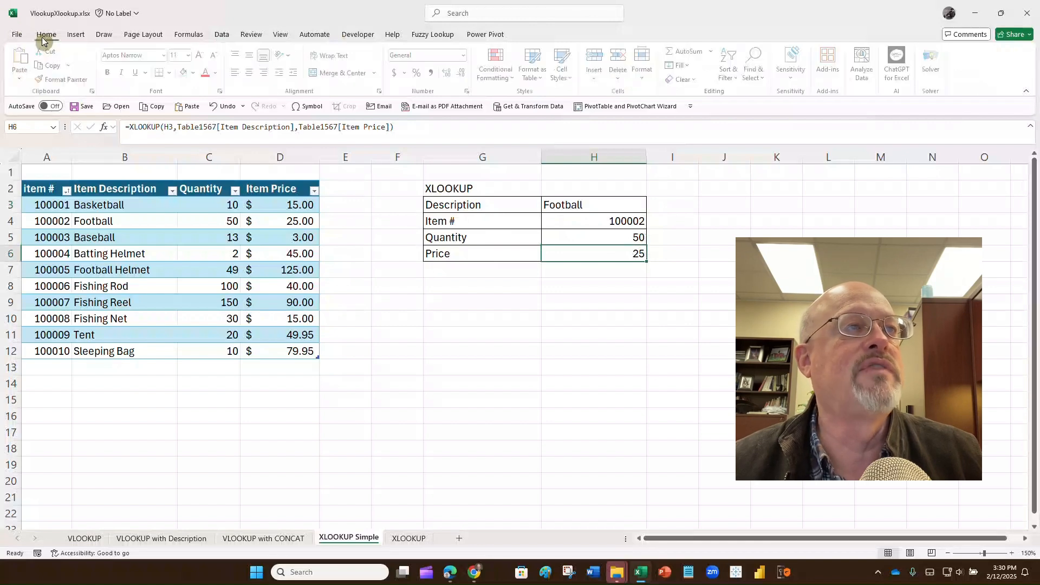
pyautogui.click(464, 55)
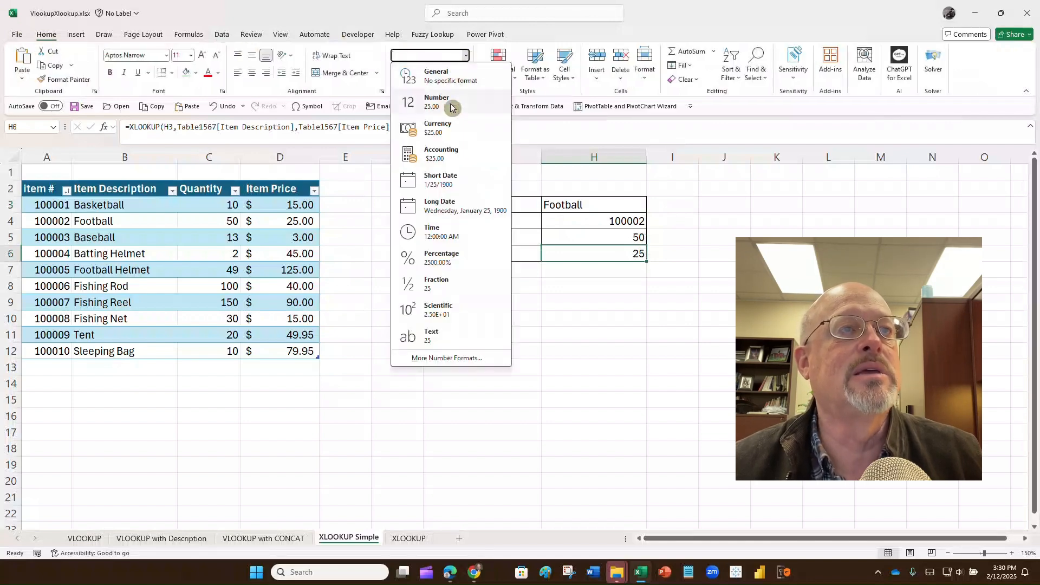
pyautogui.click(450, 154)
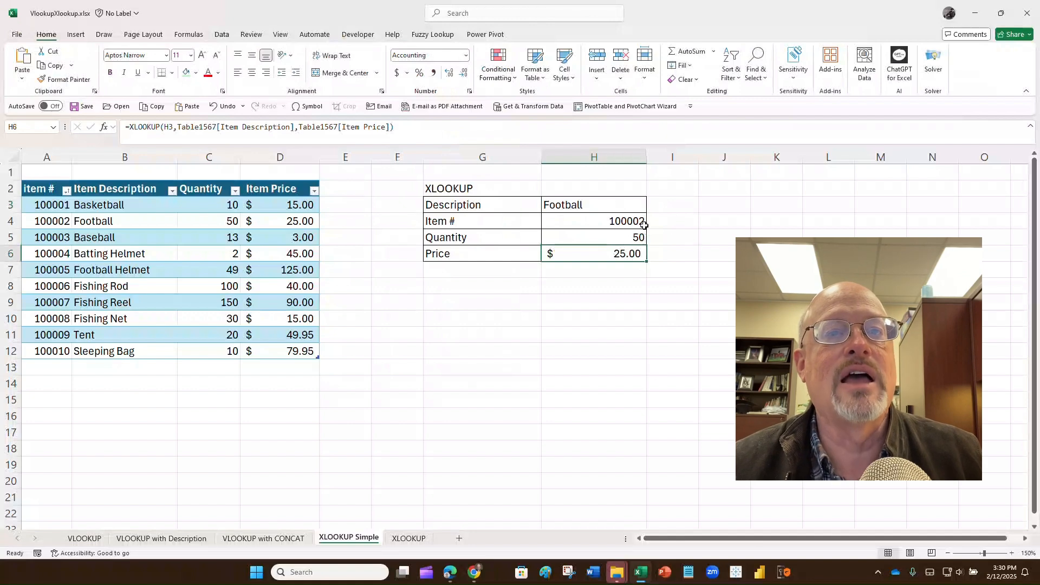
# Test the lookup form with the formatted price by choosing Basketball and then Baseball as the description in H3.
pyautogui.click(633, 204)
pyautogui.click(652, 207)
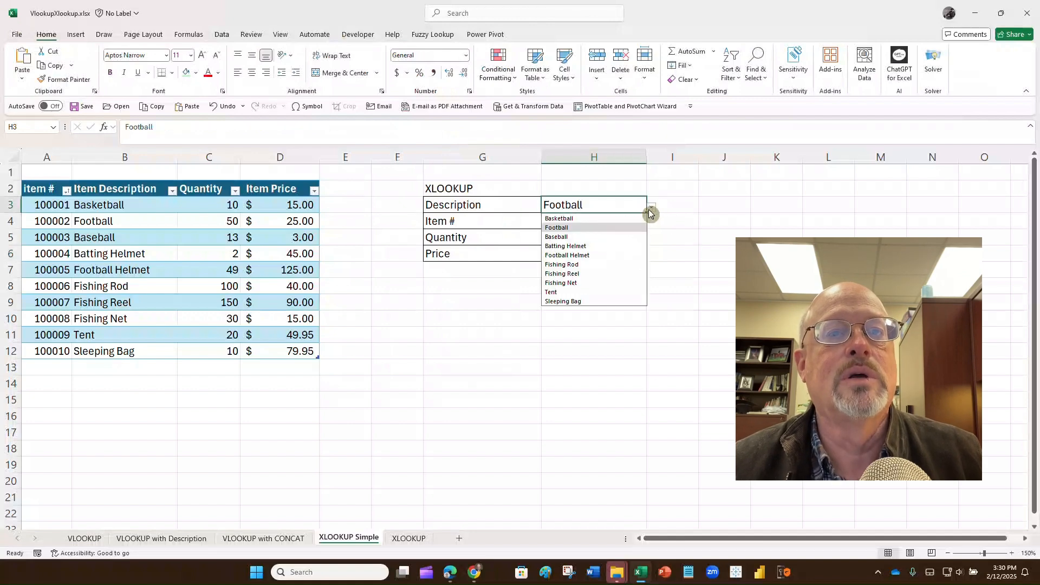
pyautogui.click(610, 218)
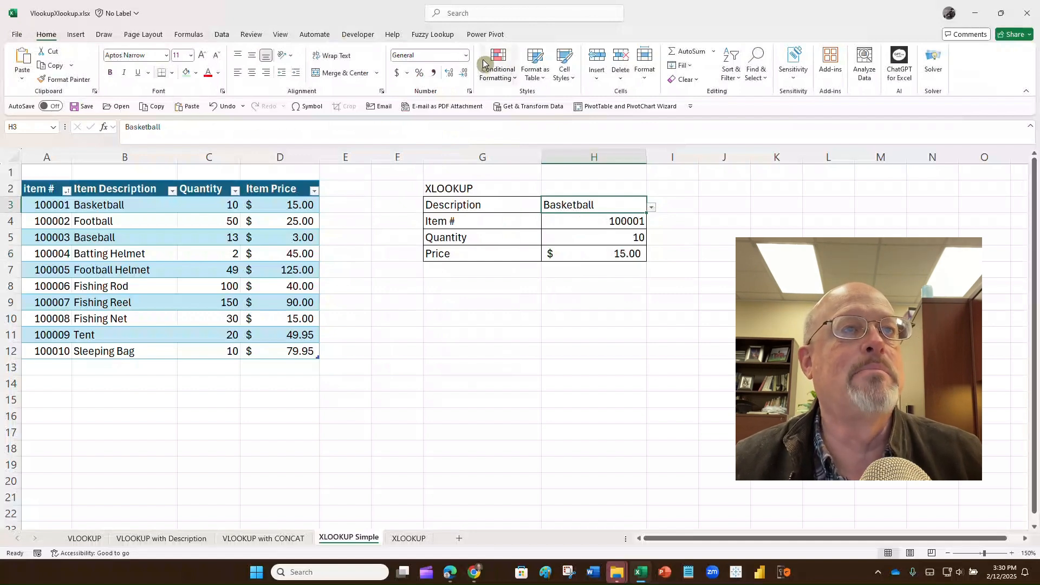
pyautogui.click(652, 206)
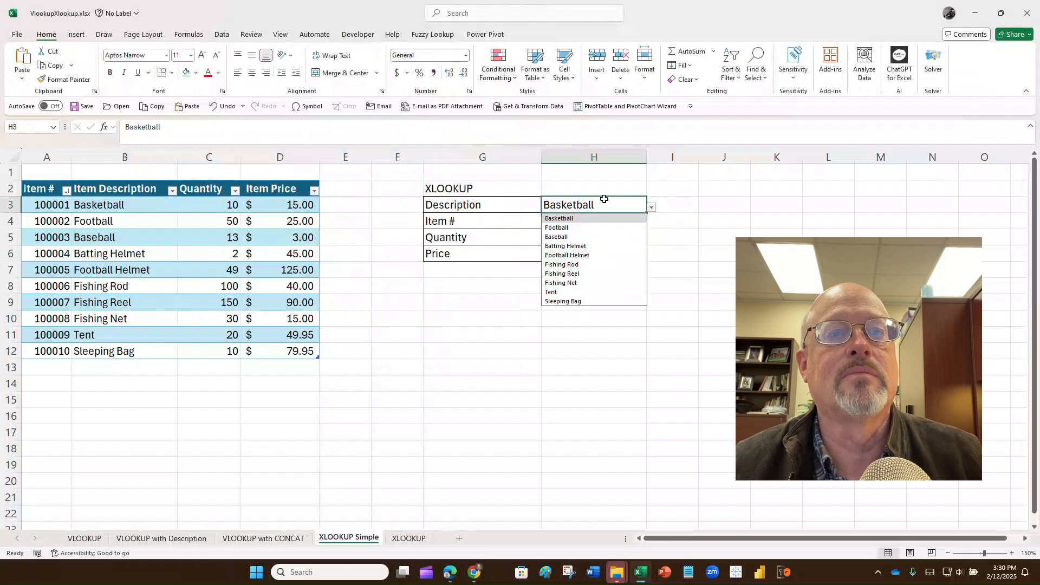
pyautogui.click(580, 237)
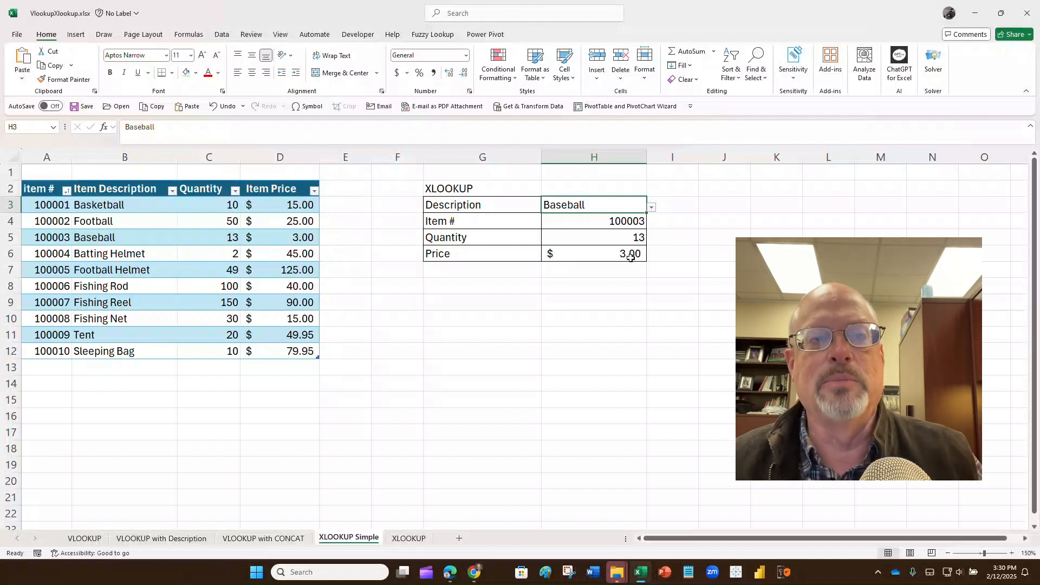
# Add a new table row in row 13 with item # 100011, description Backpack, quantity 12 and price 150.
pyautogui.click(48, 367)
pyautogui.write('10000')
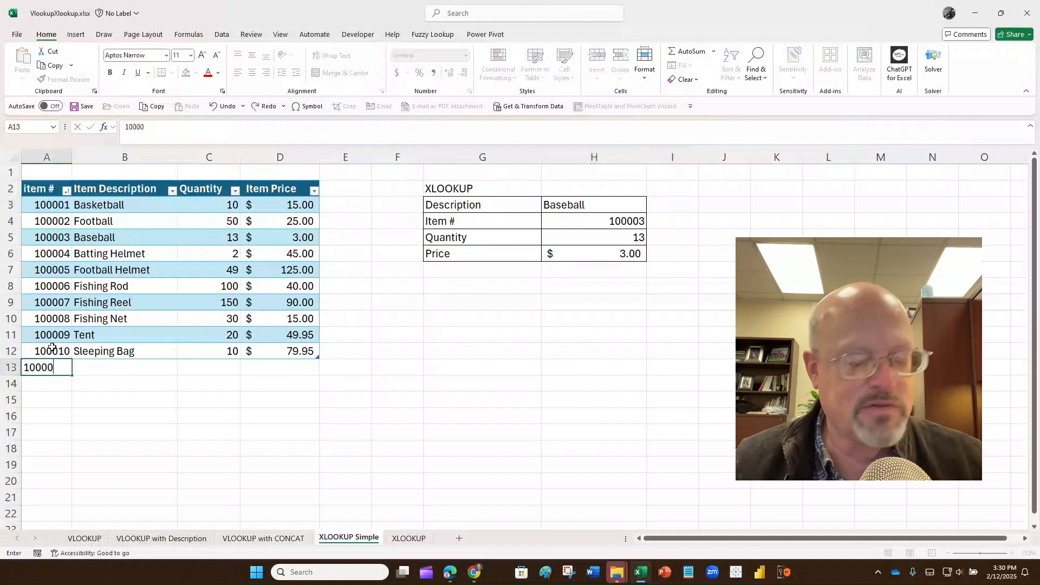
pyautogui.press('BackSpace')
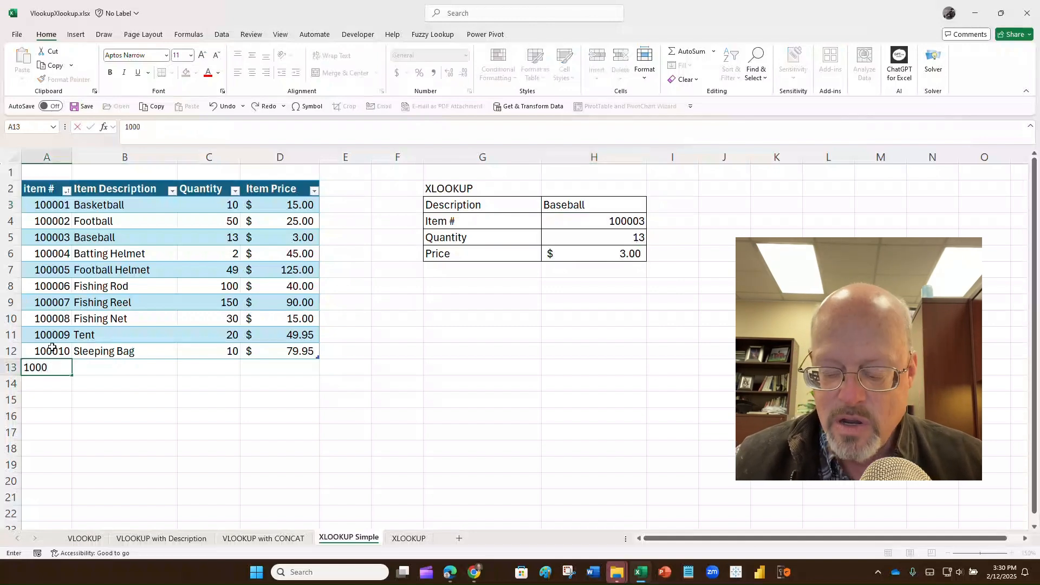
pyautogui.write('11')
pyautogui.press('Tab')
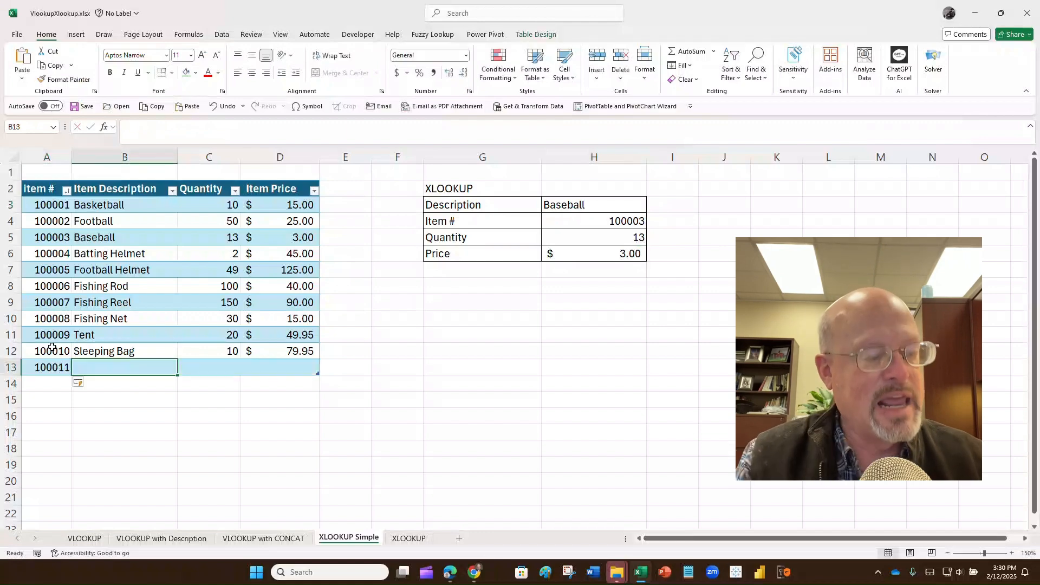
pyautogui.write('Backpa')
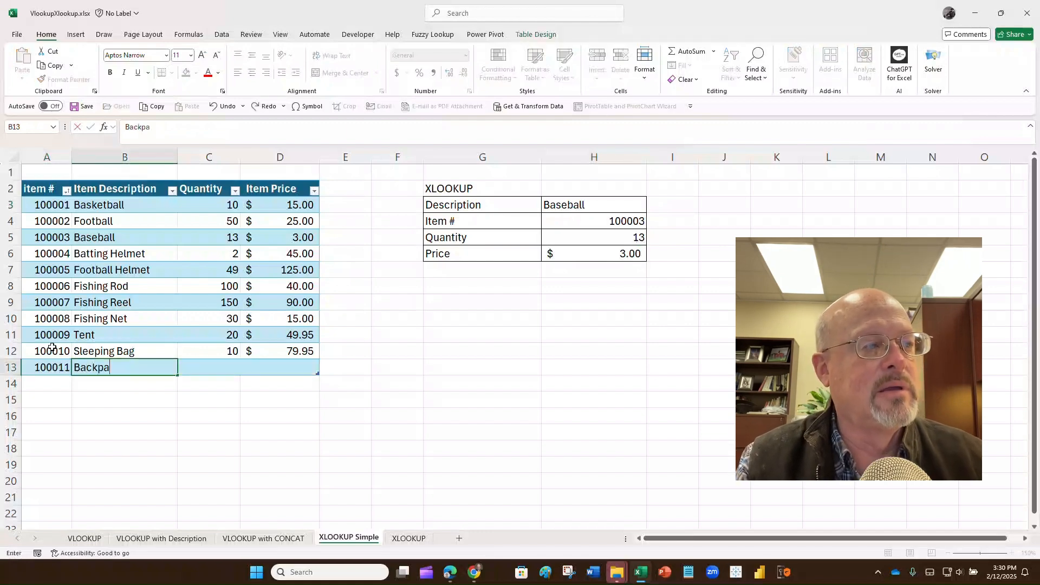
pyautogui.write('ck')
pyautogui.press('Tab')
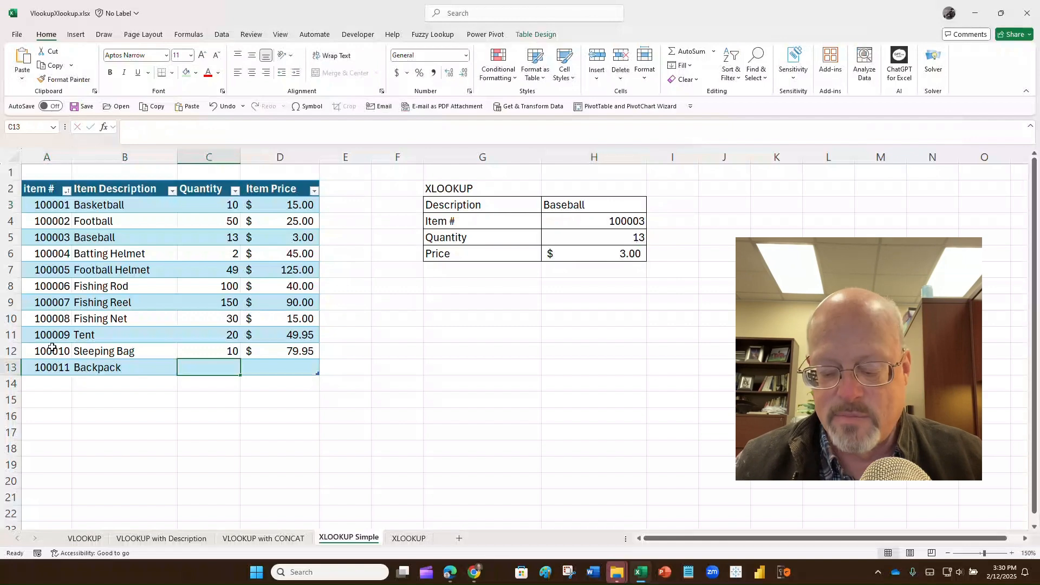
pyautogui.write('12')
pyautogui.press('Tab')
pyautogui.write('150')
pyautogui.press('Return')
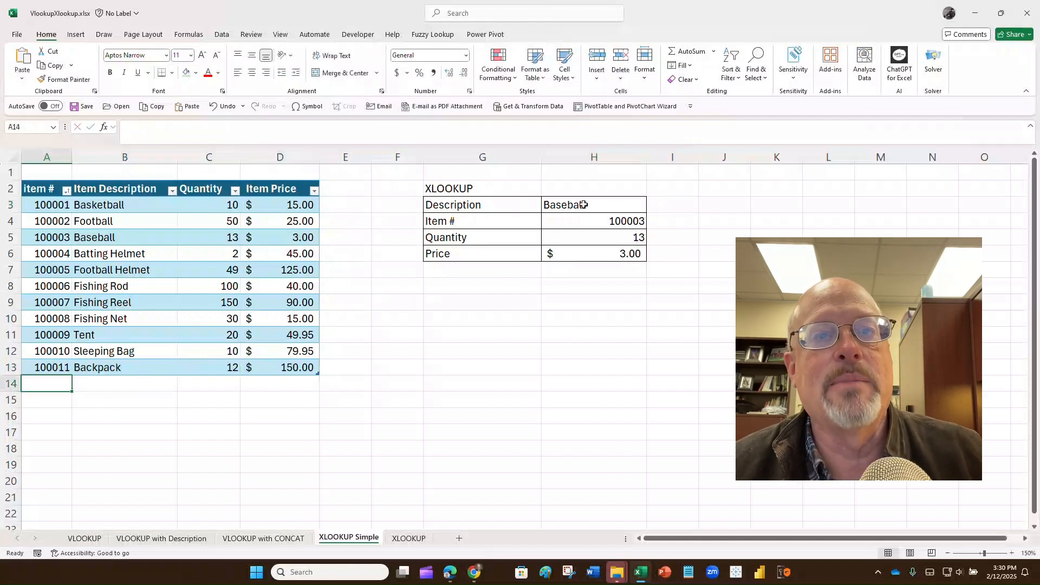
# Choose the newly added Backpack as the description in H3 to test the lookups on the extended table.
pyautogui.click(602, 205)
pyautogui.click(652, 208)
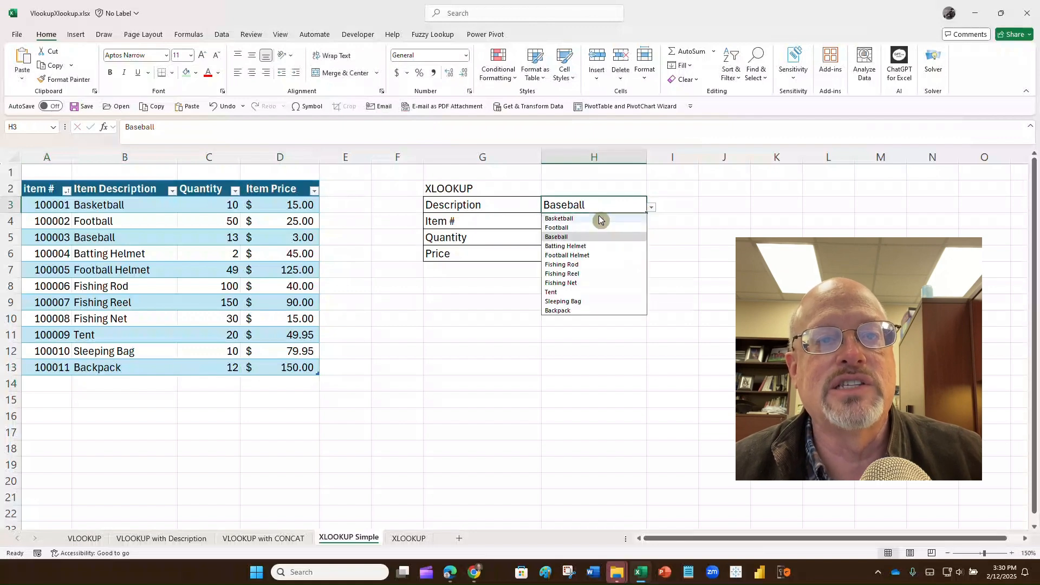
pyautogui.click(571, 311)
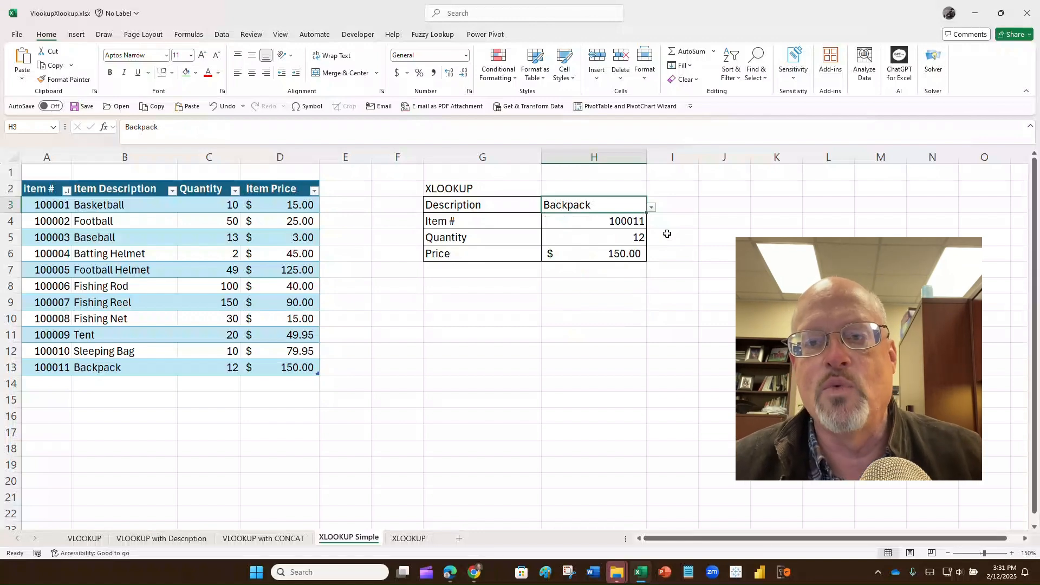
# On the XLOOKUP sheet, add a dropdown list to Description cell I4 using the item descriptions in B4:B18 as its source.
pyautogui.click(403, 542)
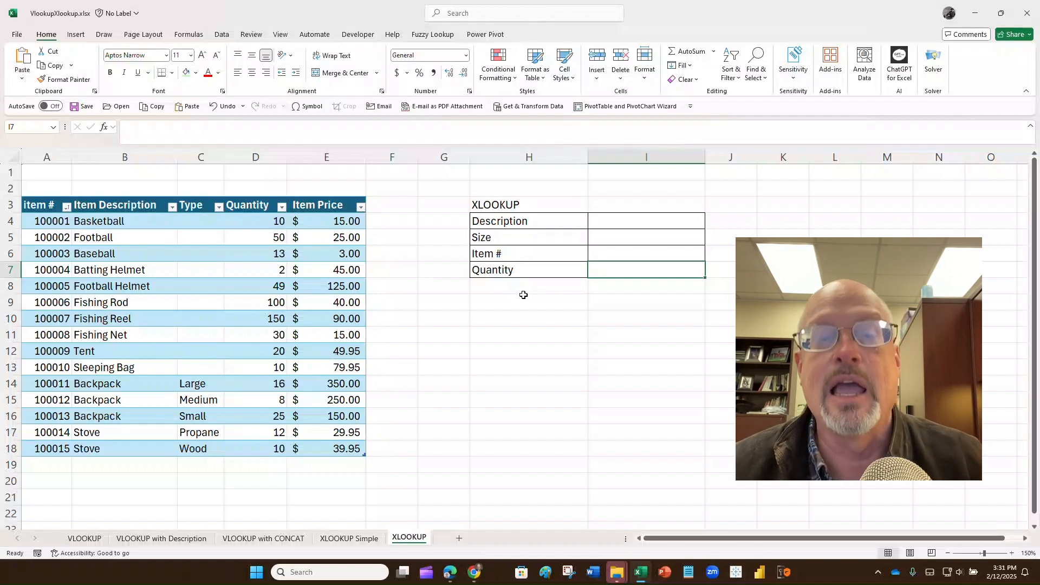
pyautogui.click(618, 223)
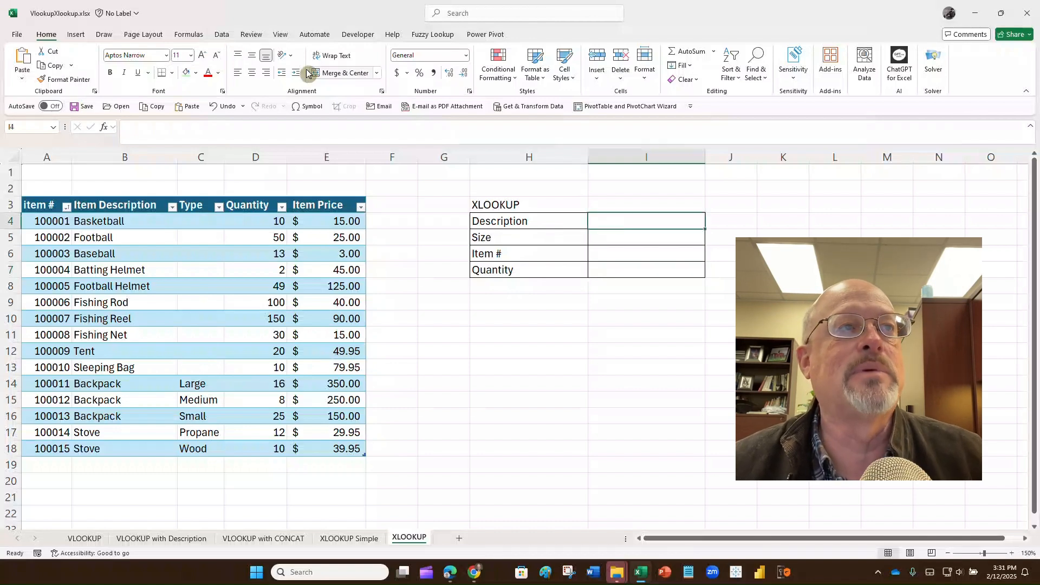
pyautogui.click(222, 34)
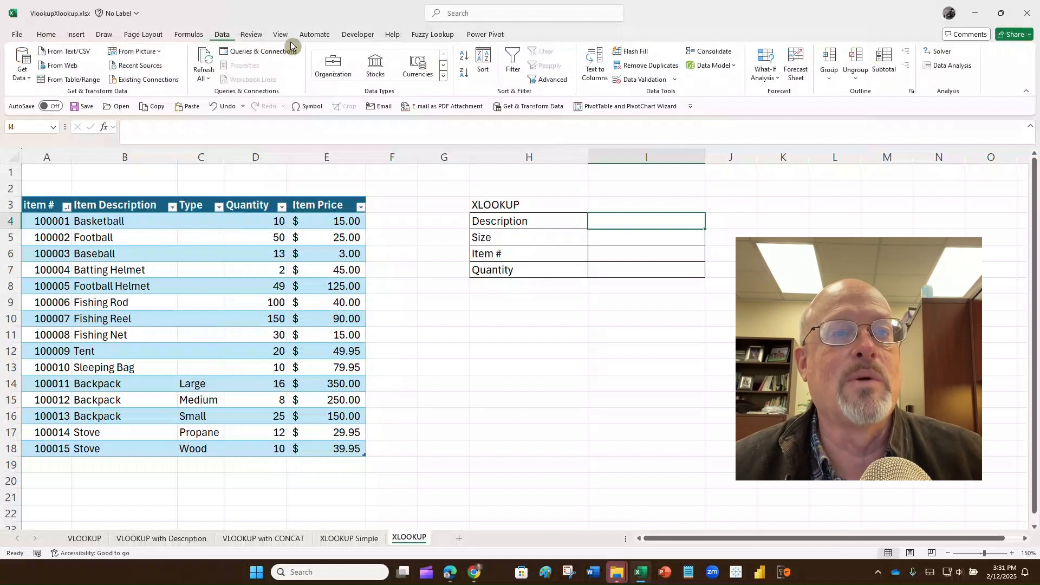
pyautogui.click(624, 80)
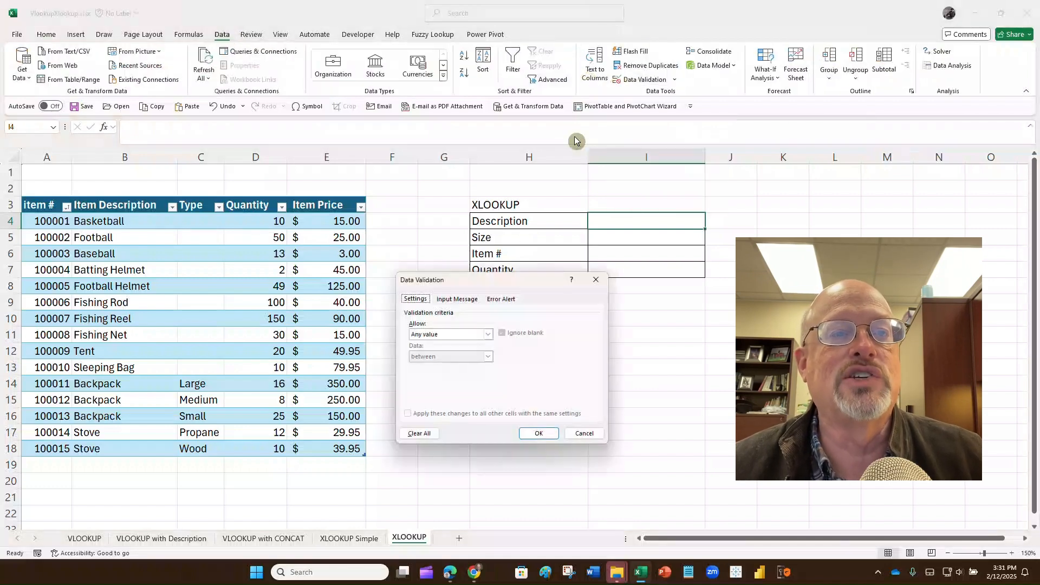
pyautogui.click(475, 335)
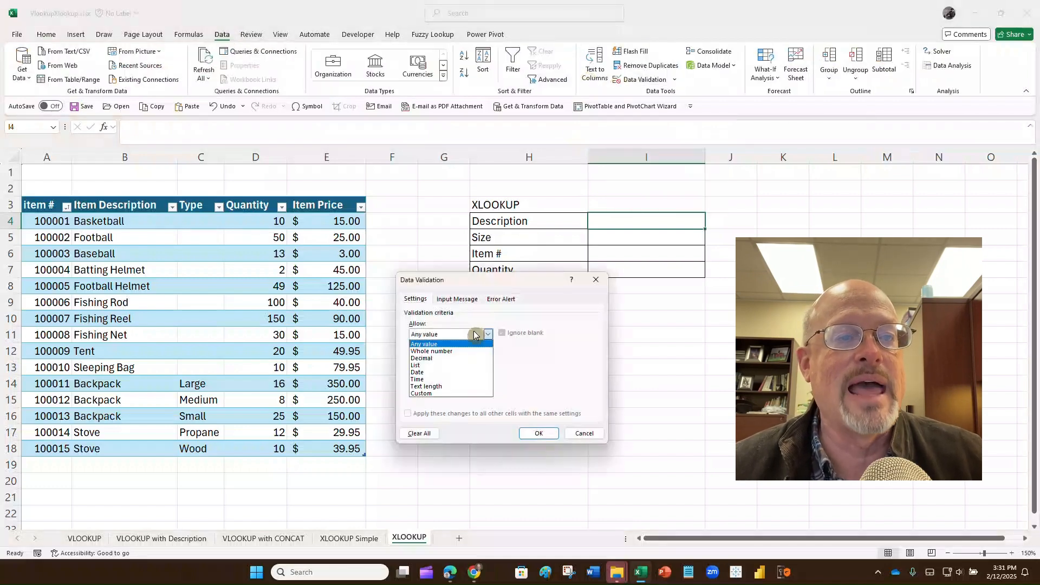
pyautogui.click(427, 366)
pyautogui.click(452, 378)
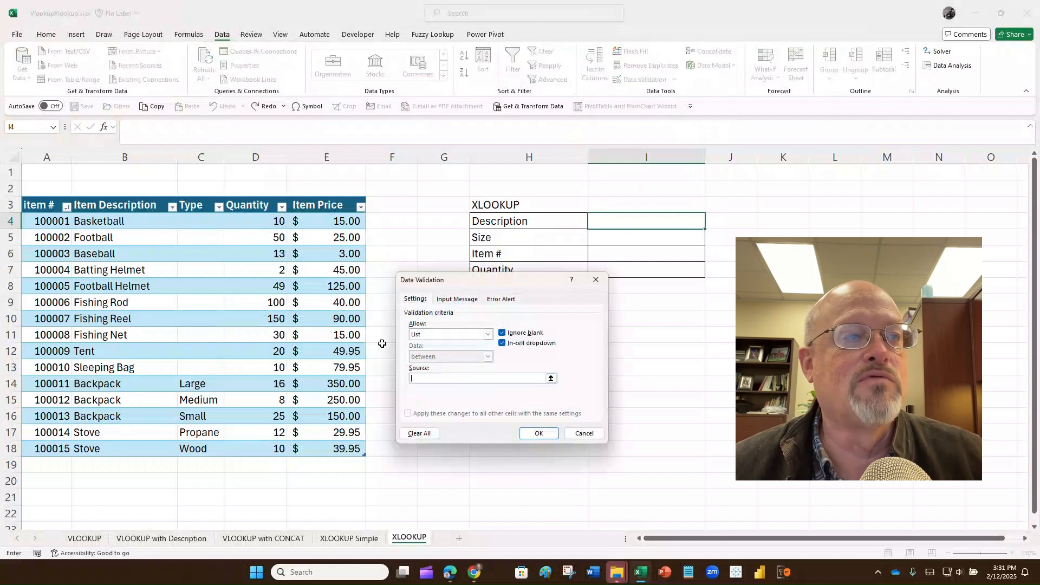
pyautogui.moveTo(114, 221); pyautogui.dragTo(126, 449)
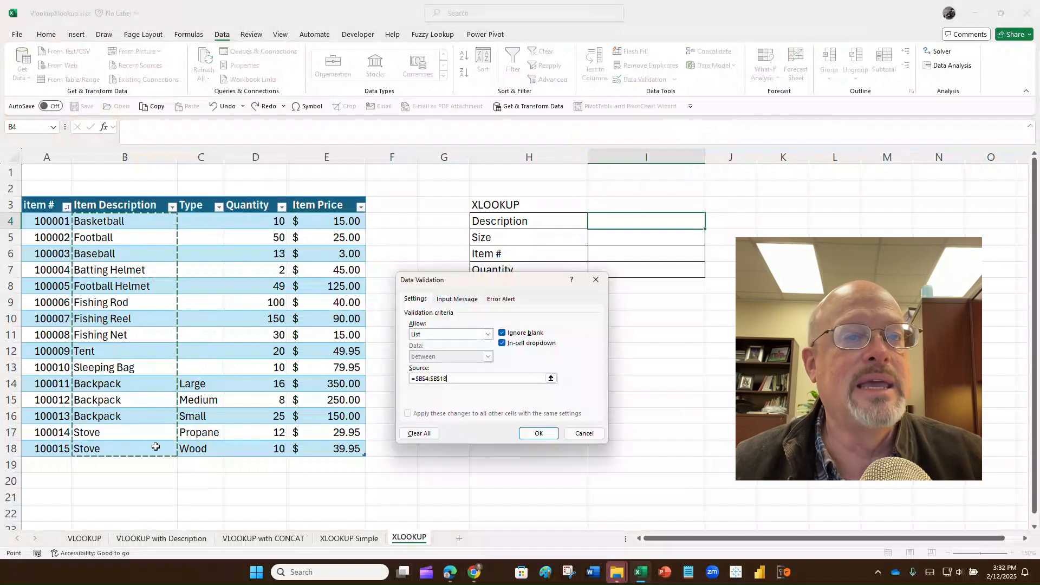
pyautogui.click(525, 430)
# Change the form label in H5 to Type.
pyautogui.click(623, 240)
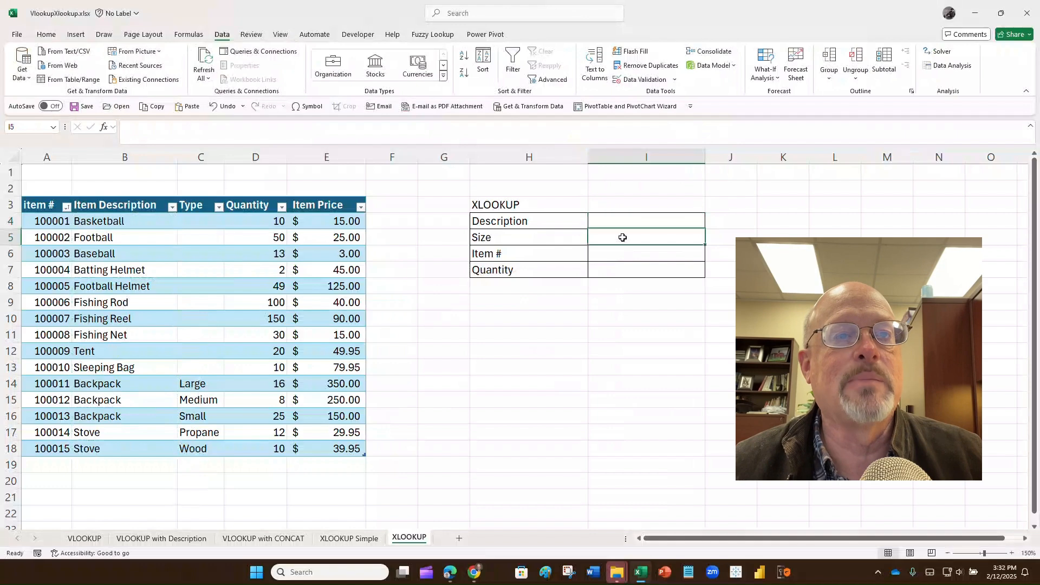
pyautogui.click(514, 240)
pyautogui.write('Type')
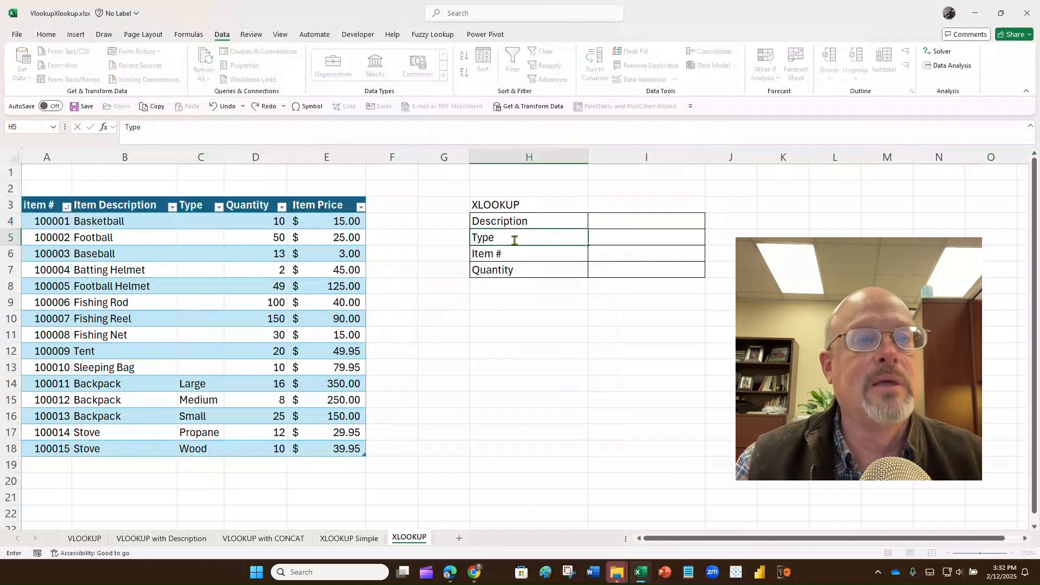
pyautogui.press('Tab')
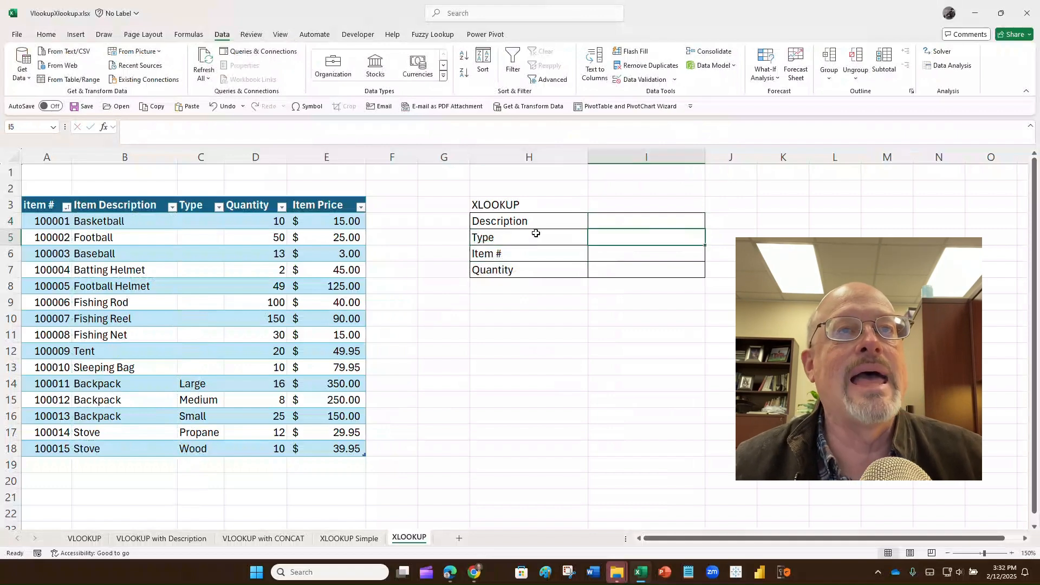
# Add a dropdown list to cell I5 using the Type column entries in C4:C18 as its source.
pyautogui.click(632, 80)
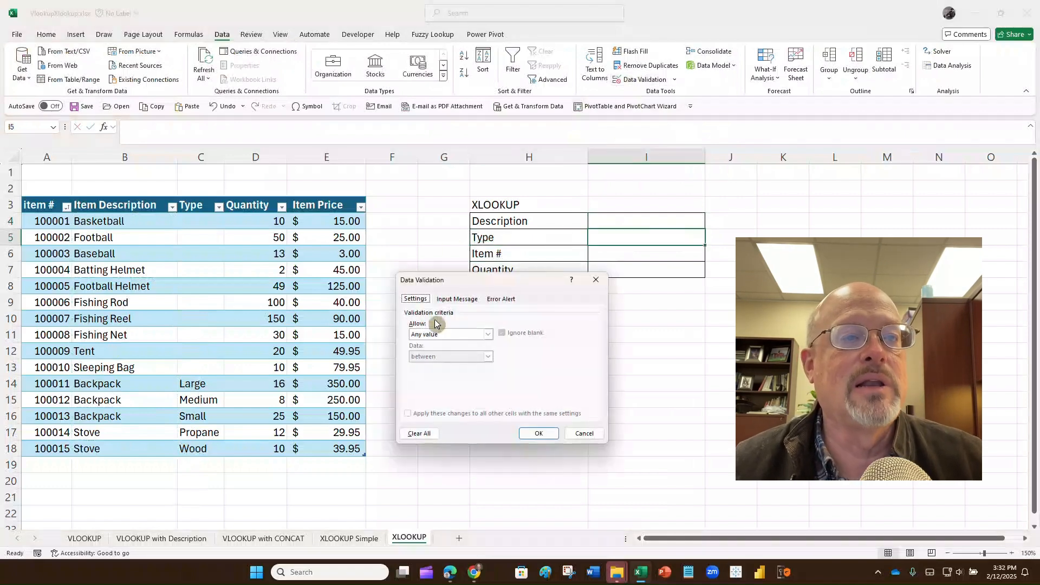
pyautogui.click(449, 334)
pyautogui.click(428, 360)
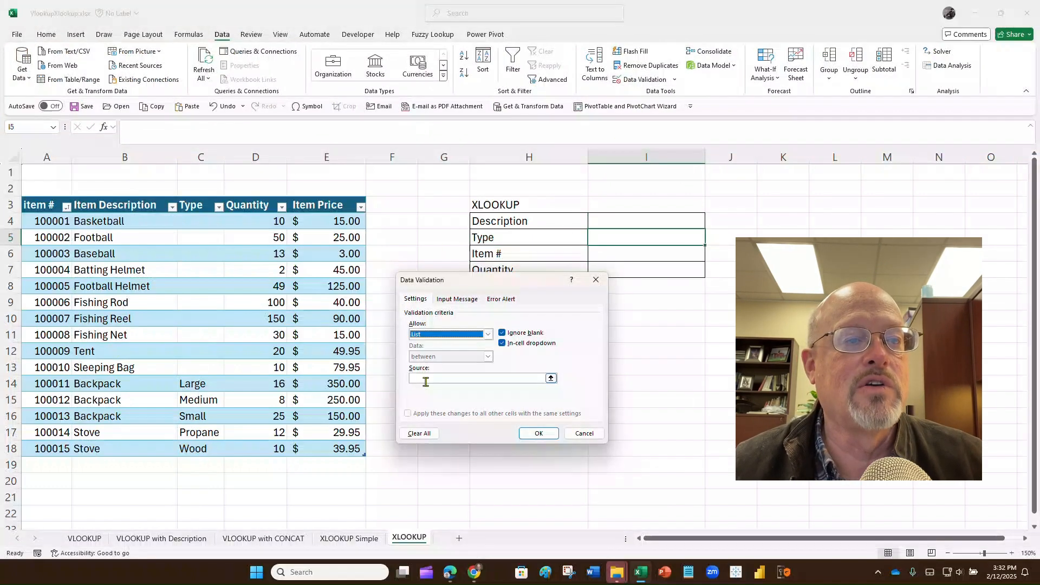
pyautogui.click(426, 379)
pyautogui.moveTo(211, 220); pyautogui.dragTo(194, 448)
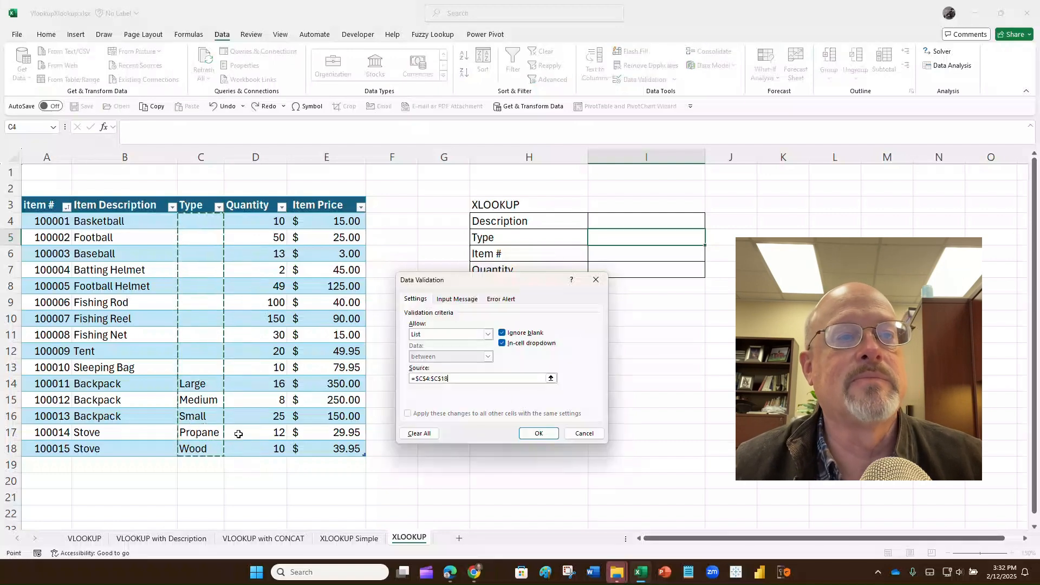
pyautogui.click(537, 433)
# Start an XLOOKUP function in I6 with I4&I5 as the lookup value.
pyautogui.click(678, 254)
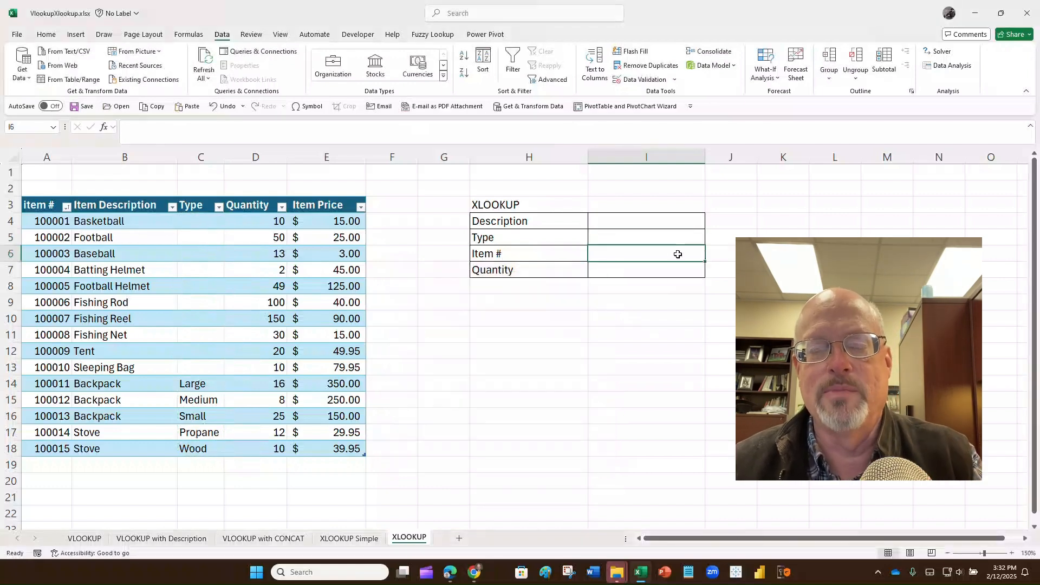
pyautogui.write('=')
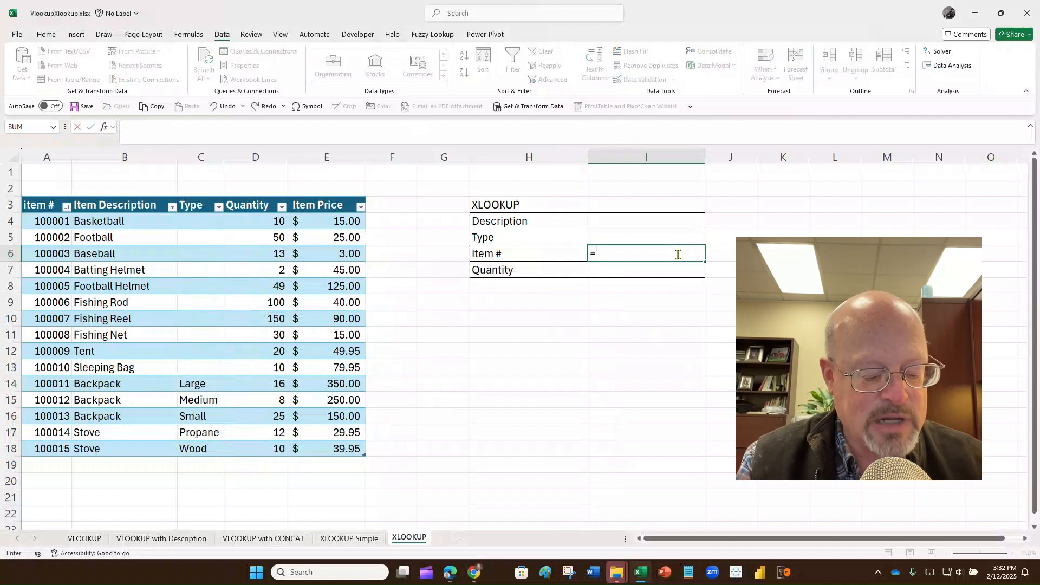
pyautogui.write('xlookup')
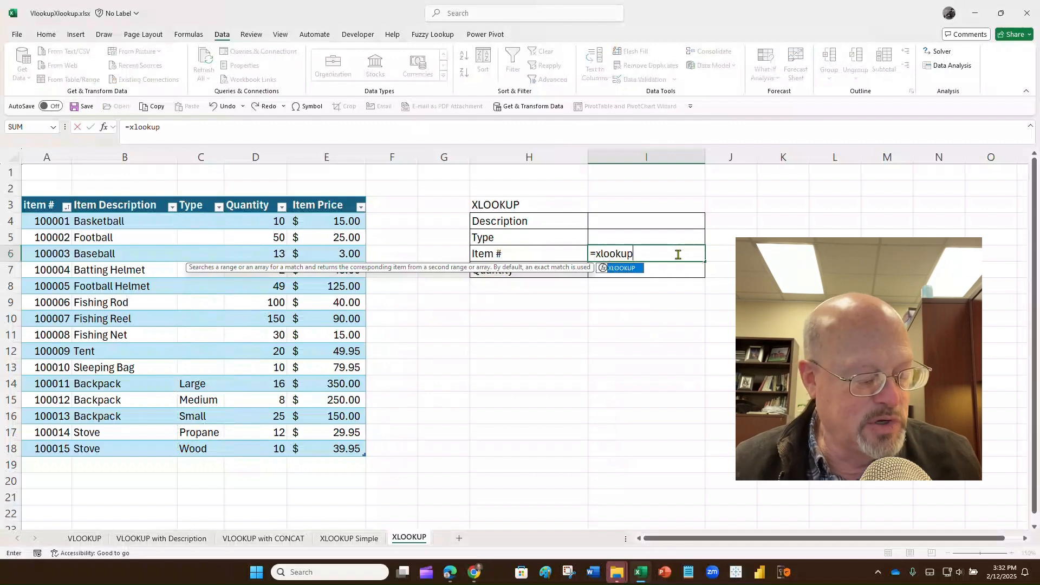
pyautogui.hotkey('ctrl', 'a')
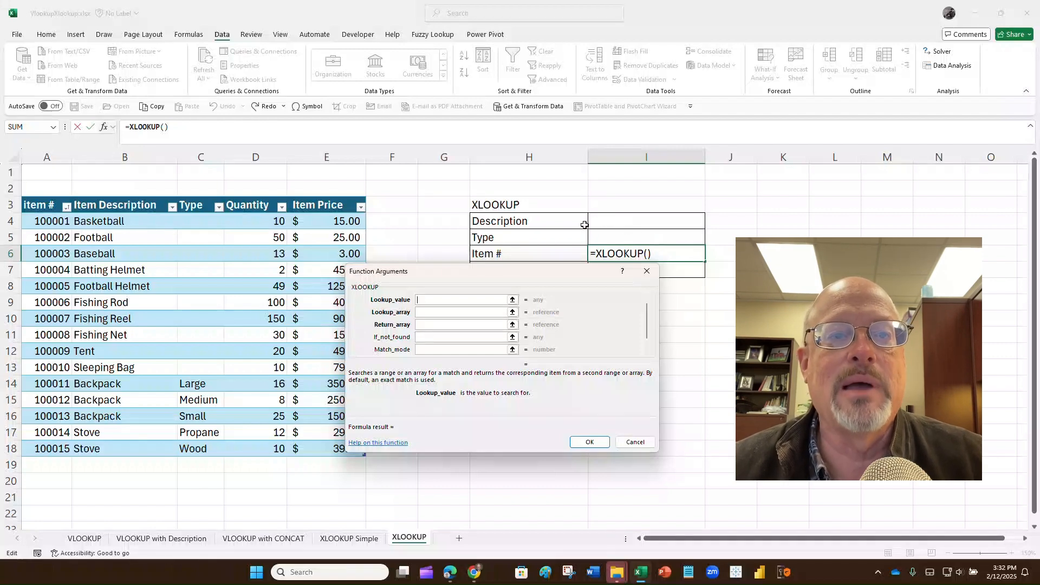
pyautogui.click(442, 298)
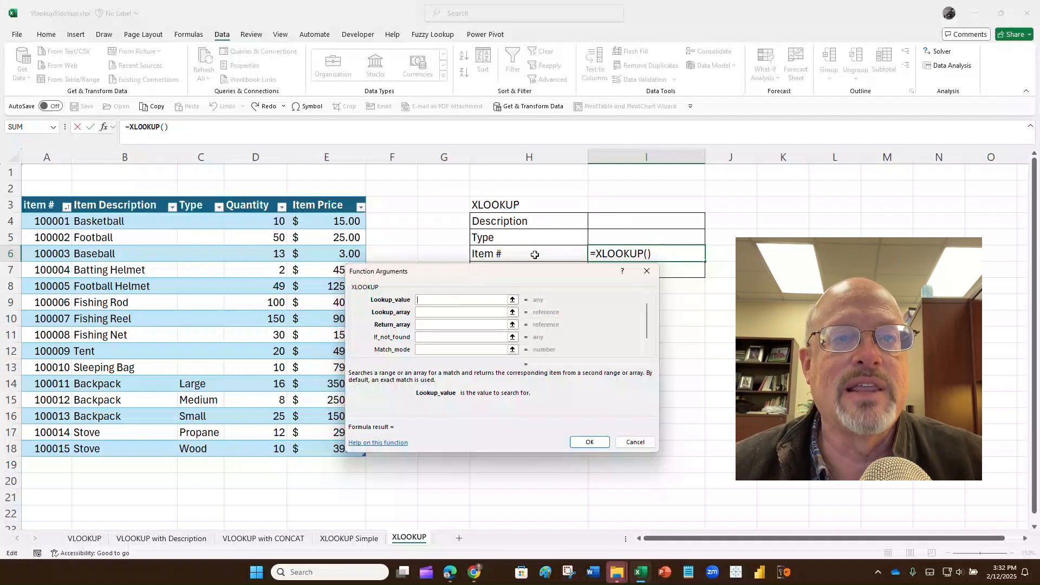
pyautogui.click(600, 220)
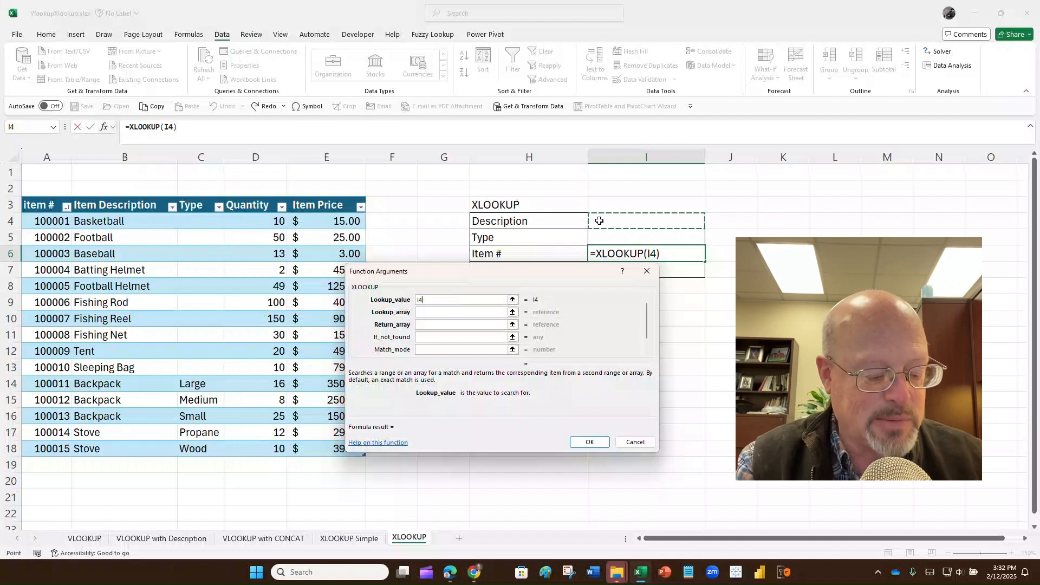
pyautogui.write('&')
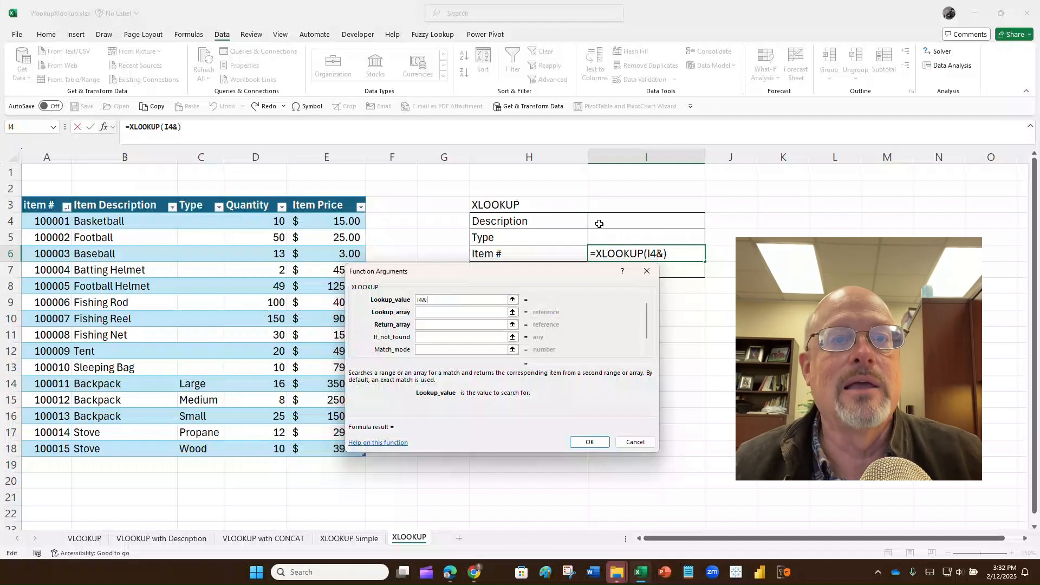
pyautogui.click(599, 238)
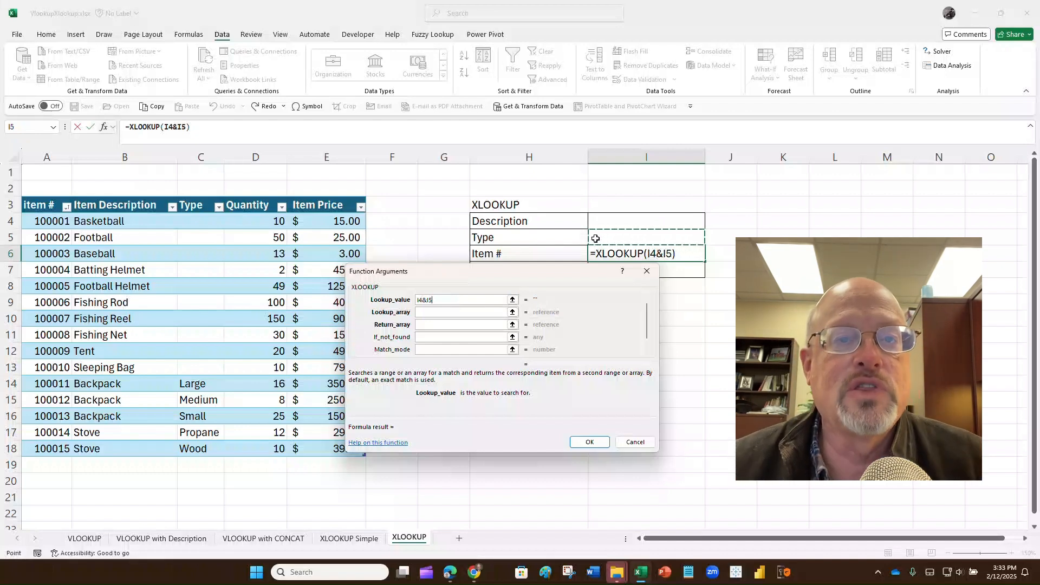
# Set the XLOOKUP lookup array to the Item Description column joined with the Type column using &.
pyautogui.click(475, 312)
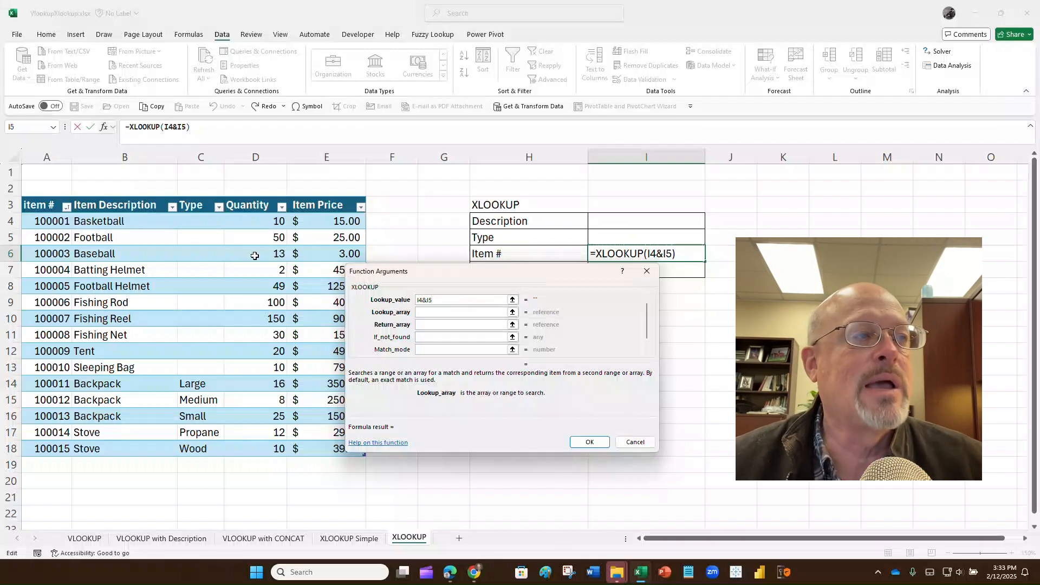
pyautogui.moveTo(139, 218); pyautogui.dragTo(118, 448)
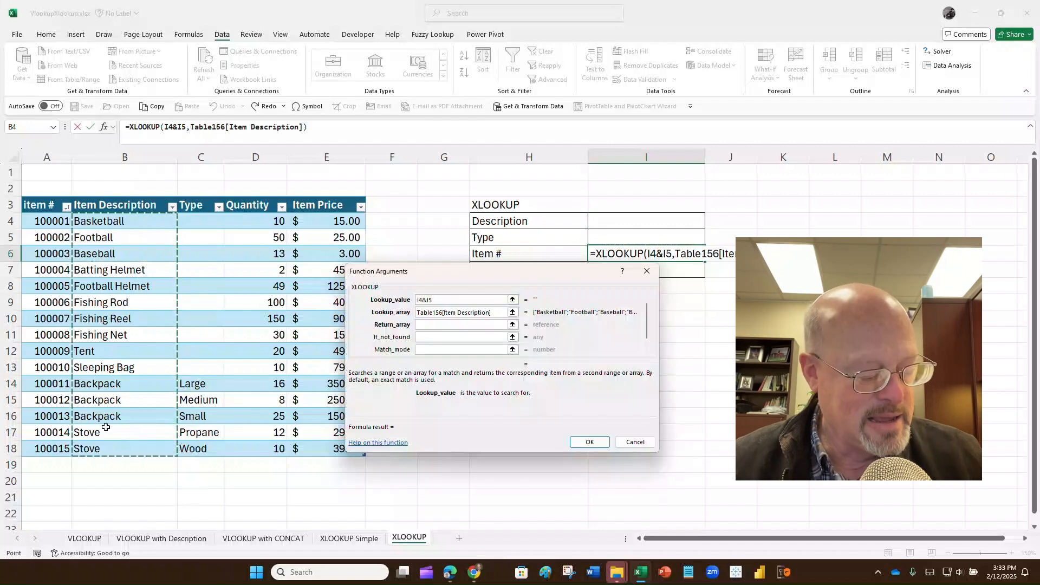
pyautogui.write('&')
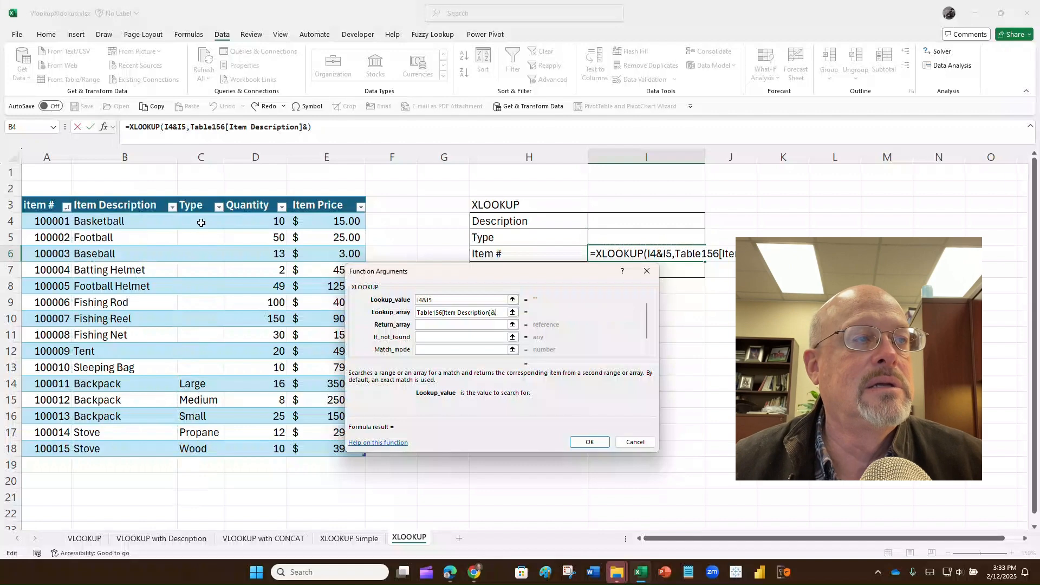
pyautogui.moveTo(201, 223); pyautogui.dragTo(201, 447)
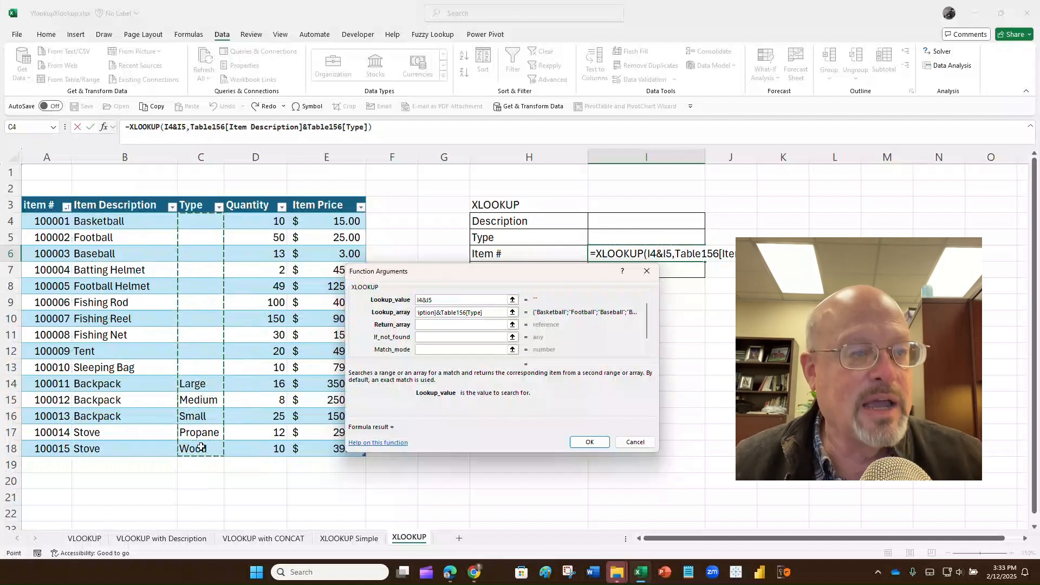
# Use the Item Price column as the return array and complete the XLOOKUP formula in I6.
pyautogui.press('Tab')
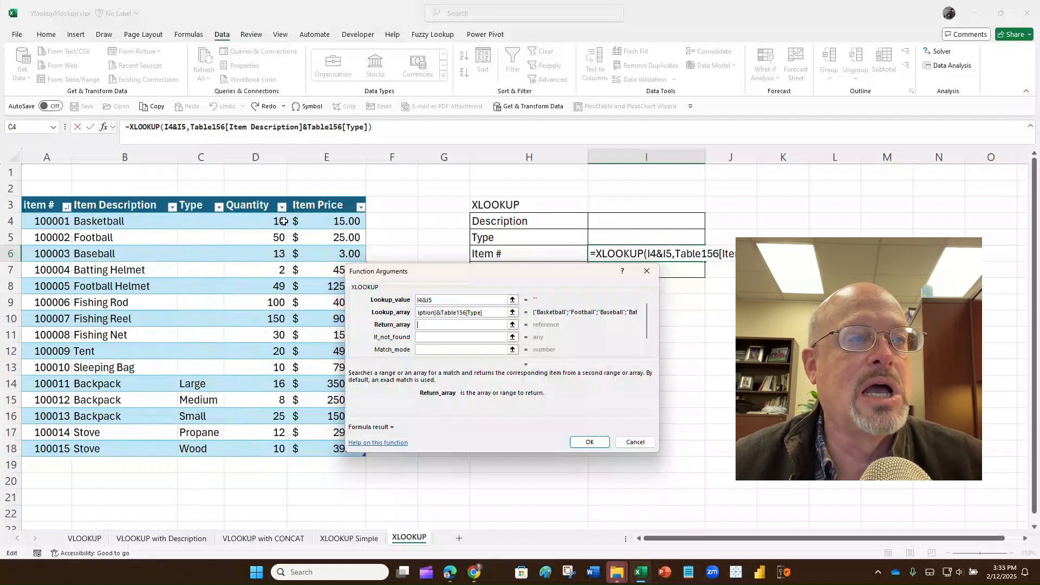
pyautogui.moveTo(293, 221); pyautogui.dragTo(318, 449)
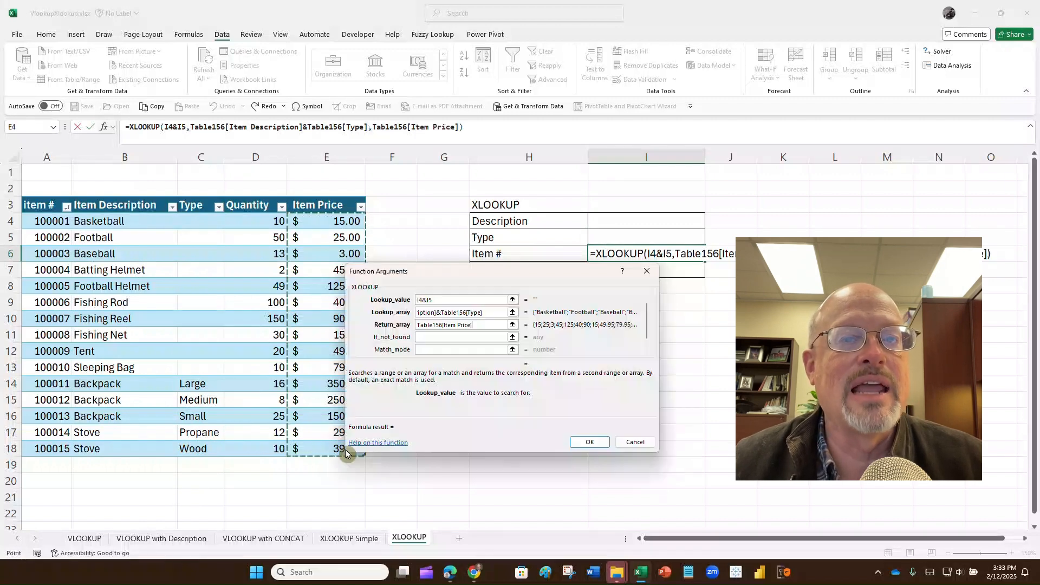
pyautogui.click(591, 446)
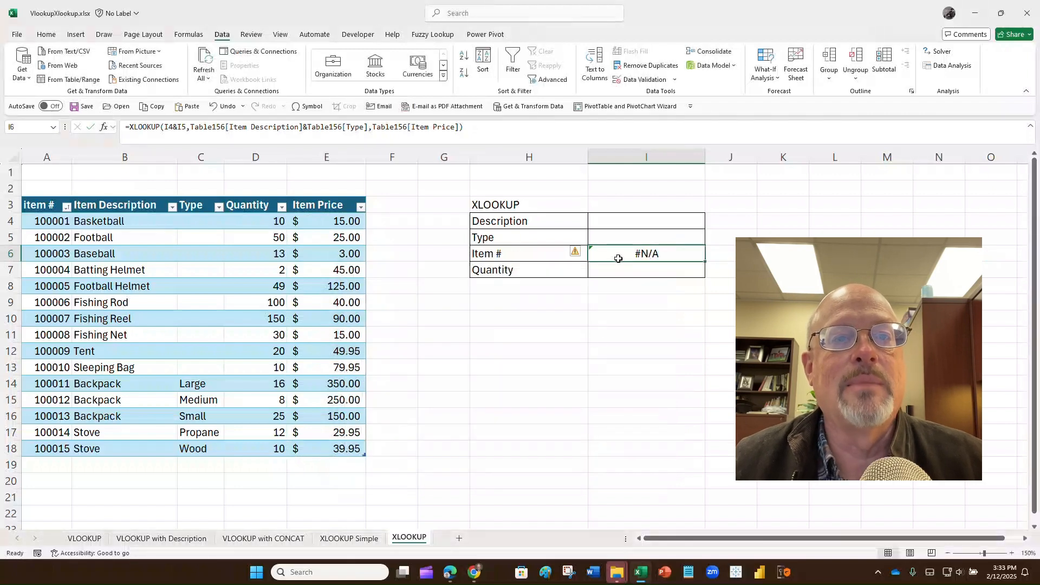
# Change the form label in H6 to Price.
pyautogui.click(481, 254)
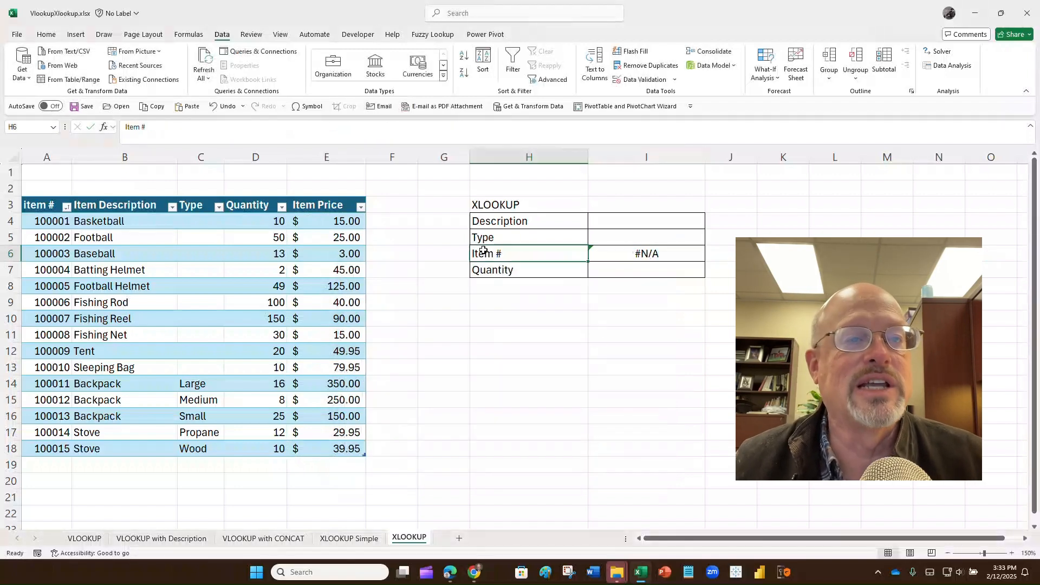
pyautogui.write('Price')
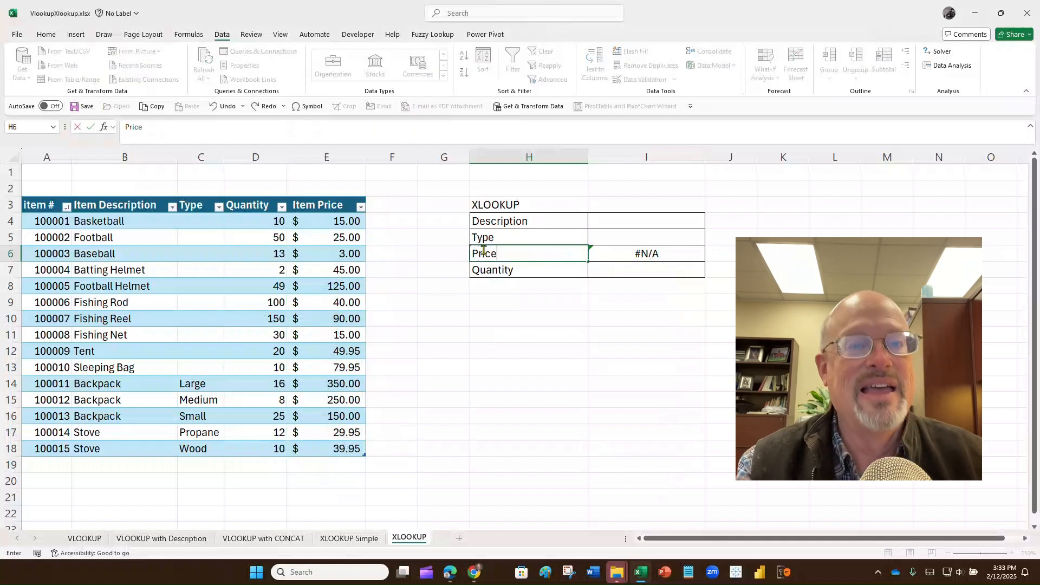
pyautogui.press('Return')
# Apply the Accounting number format to the Price result in I6.
pyautogui.click(604, 249)
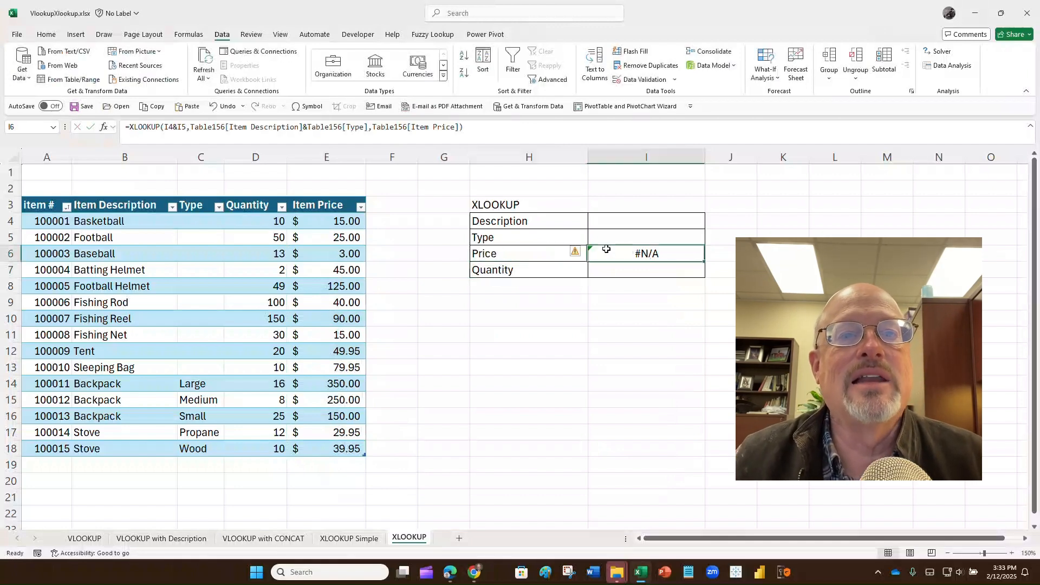
pyautogui.click(46, 34)
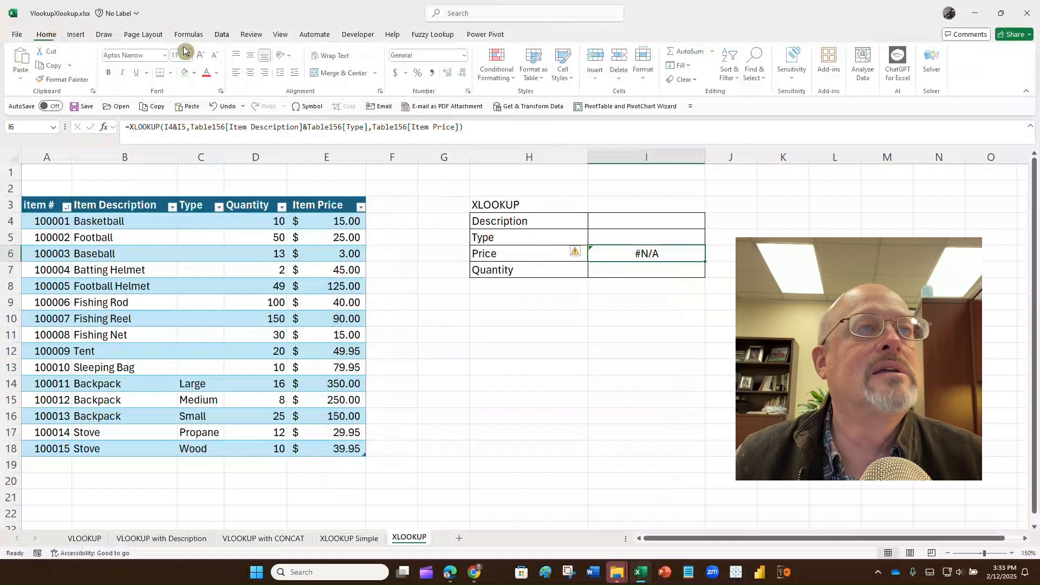
pyautogui.click(465, 60)
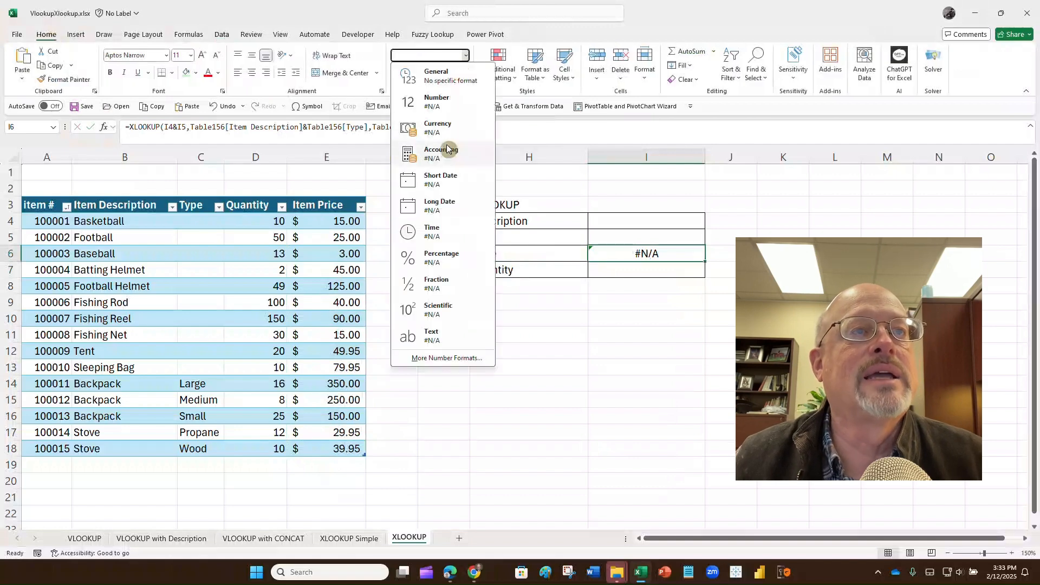
pyautogui.click(445, 146)
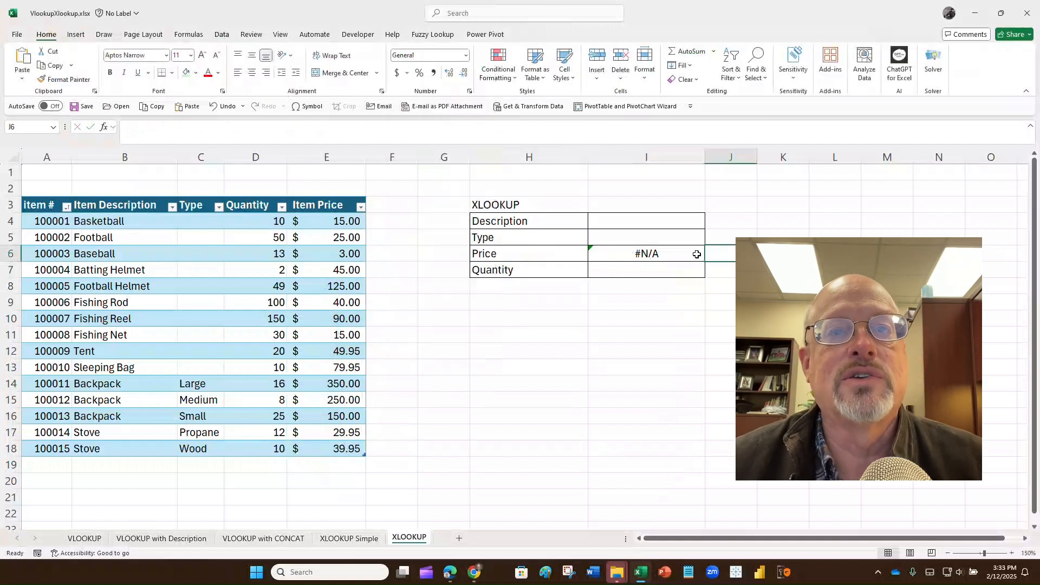
# Test the price lookup by selecting Basketball, followed by Baseball, as the description in I4.
pyautogui.click(692, 223)
pyautogui.click(709, 225)
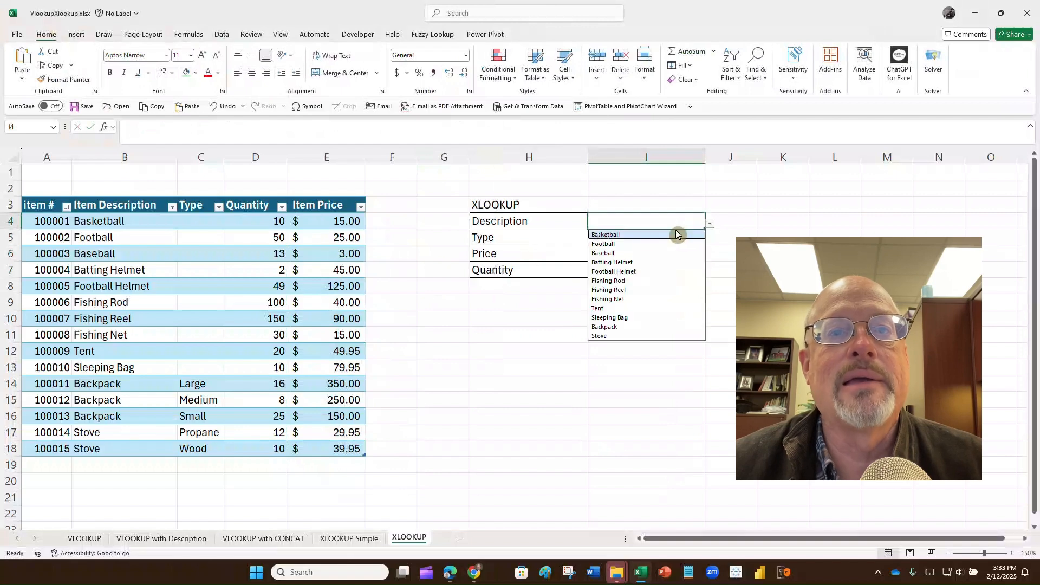
pyautogui.click(641, 236)
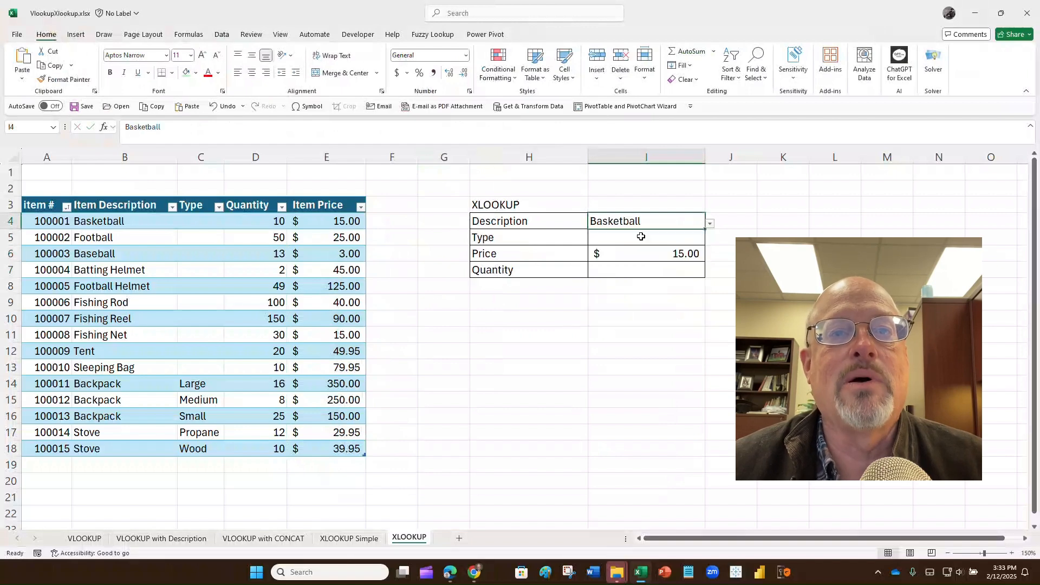
pyautogui.click(710, 224)
pyautogui.click(655, 255)
# Select the blank entry as the Type in I5 for the Baseball lookup.
pyautogui.click(661, 237)
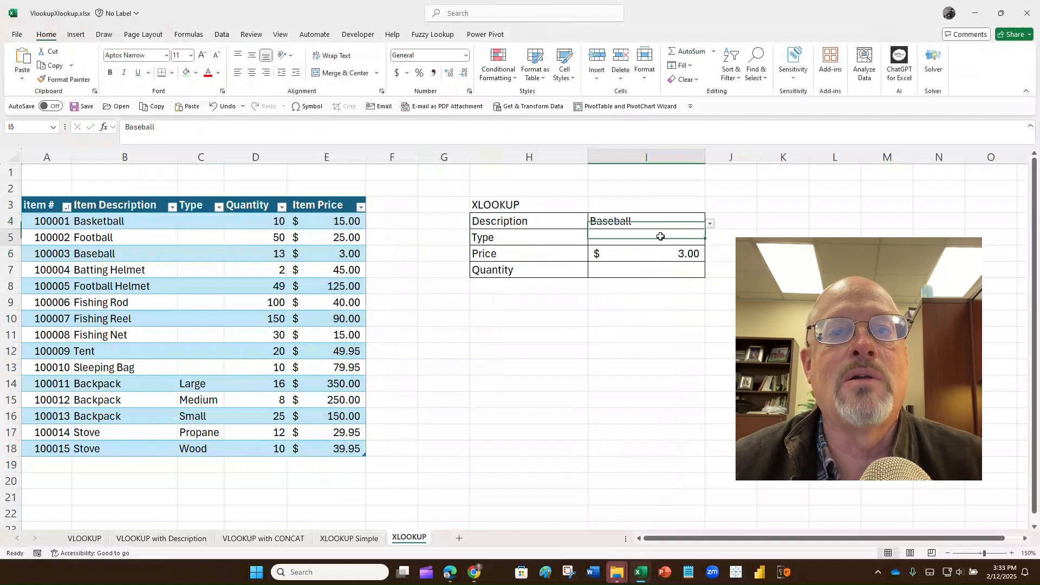
pyautogui.click(711, 239)
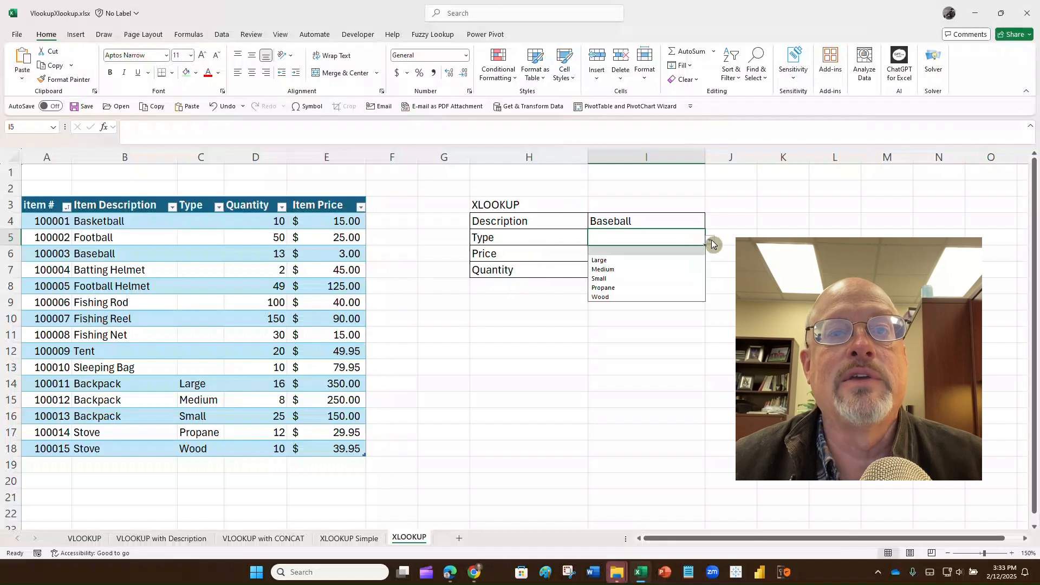
pyautogui.click(664, 251)
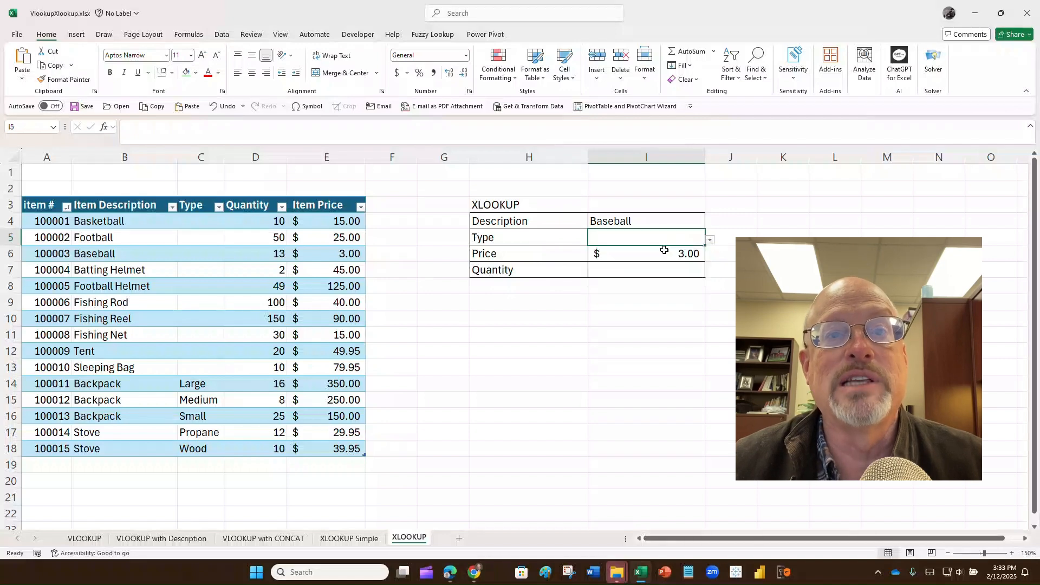
pyautogui.click(710, 240)
# Test the two-criteria price lookup with Backpack as the description in I4 and Small as the type in I5.
pyautogui.click(670, 220)
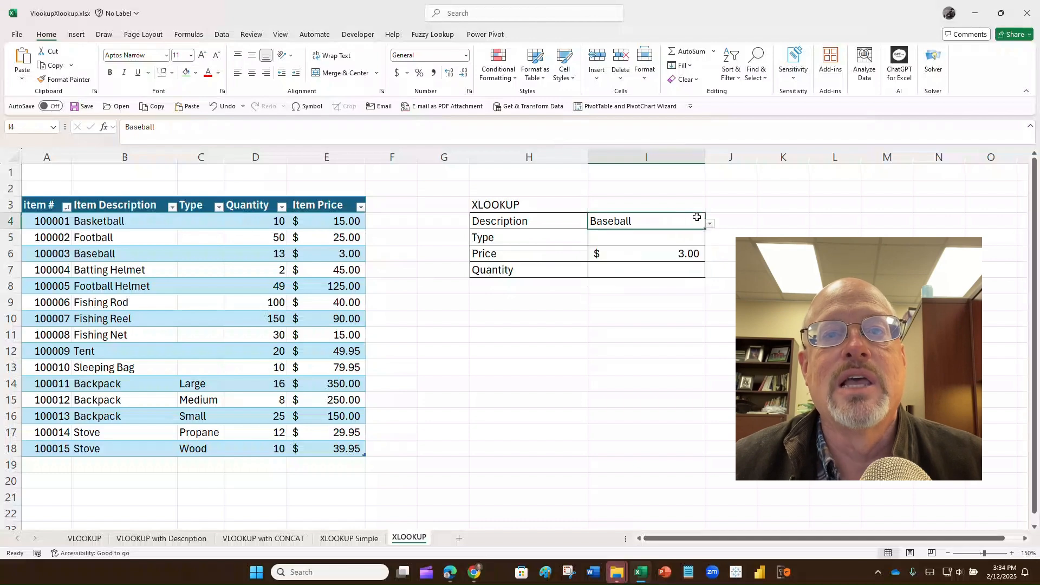
pyautogui.click(711, 223)
pyautogui.click(601, 327)
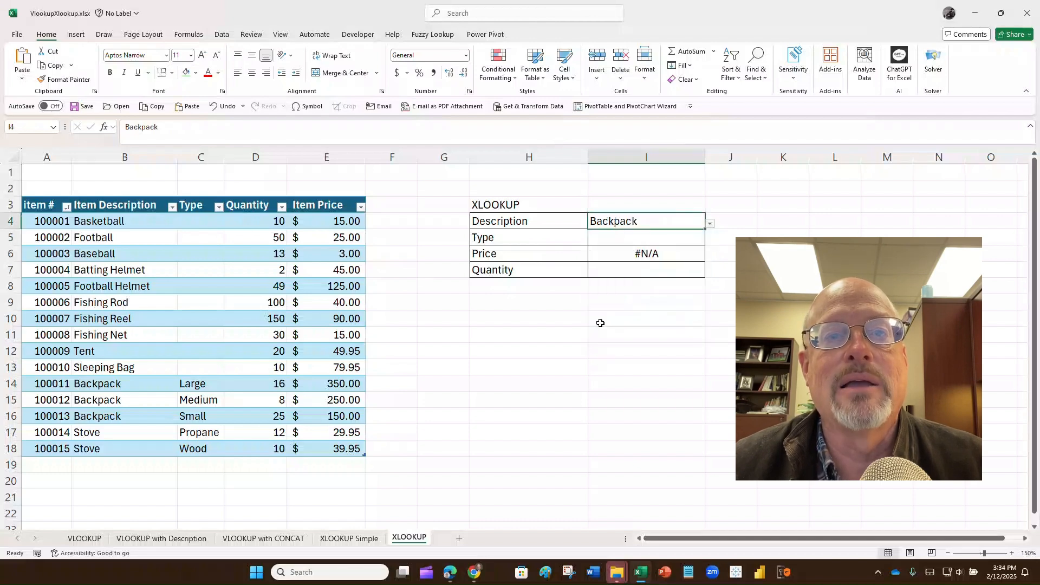
pyautogui.click(692, 235)
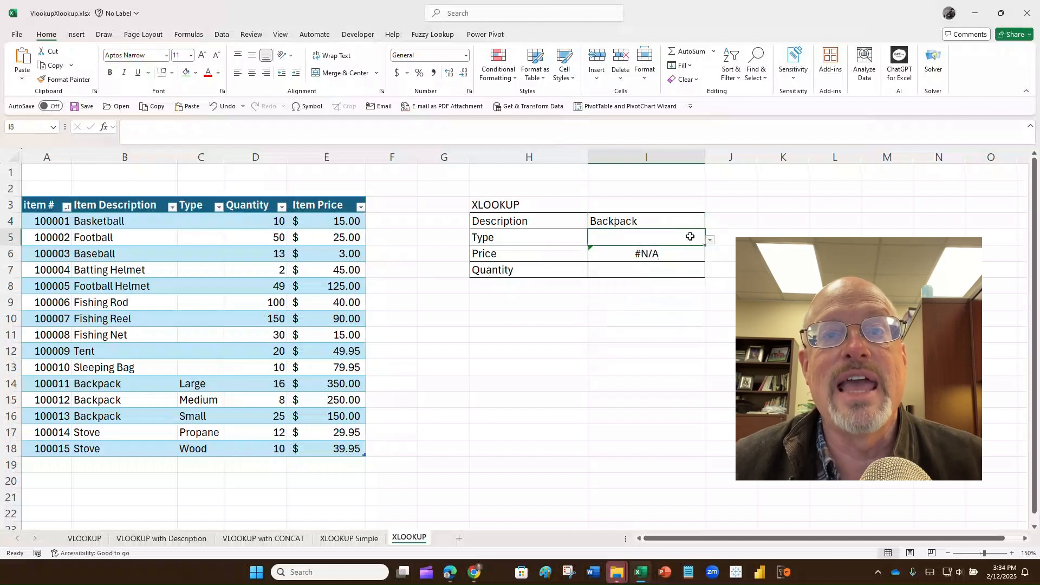
pyautogui.click(710, 240)
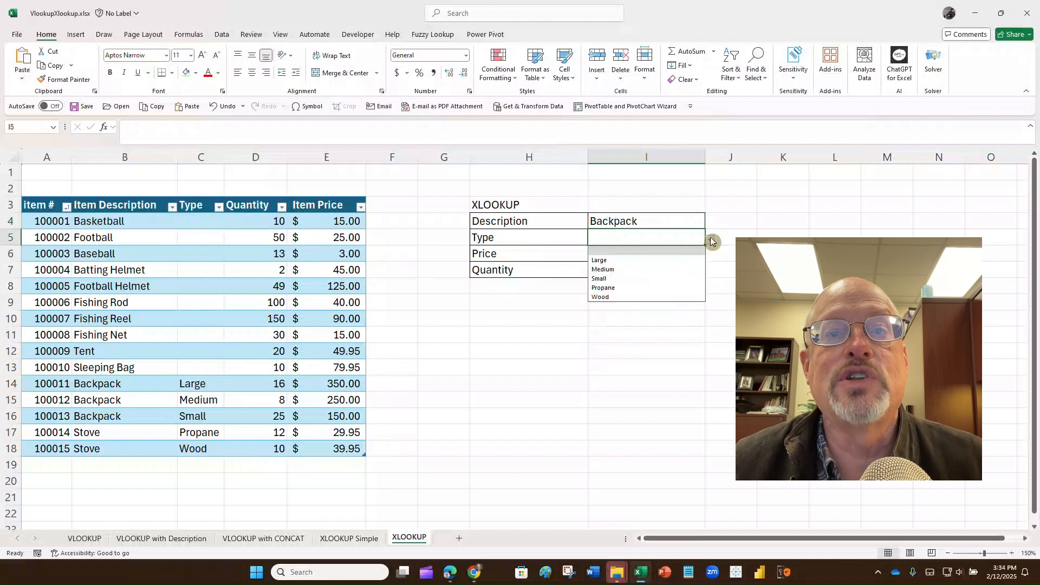
pyautogui.click(610, 276)
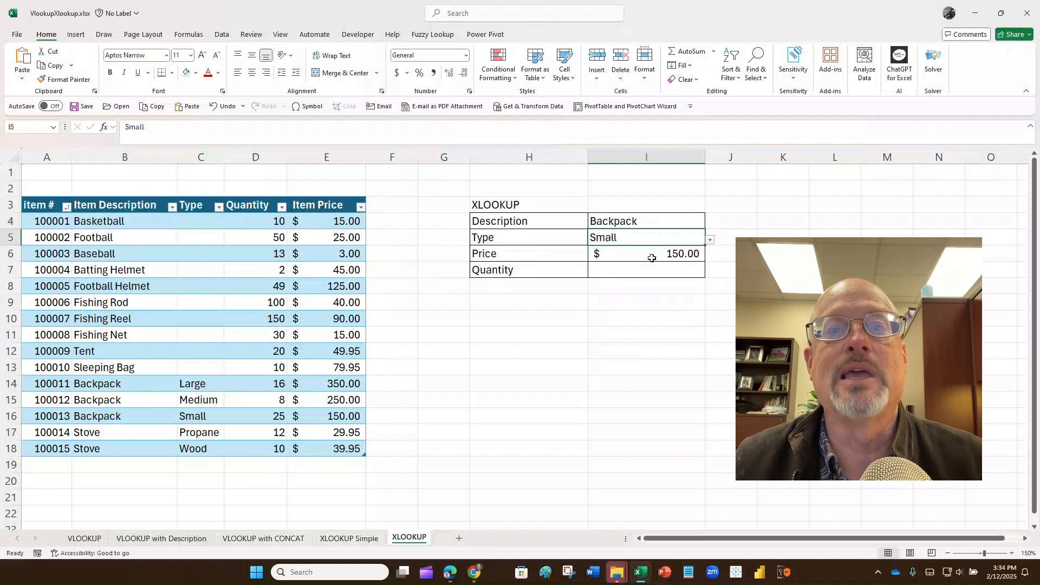
# Switch the backpack's type in I5 to Medium, followed by Large, to test the price lookup.
pyautogui.click(710, 240)
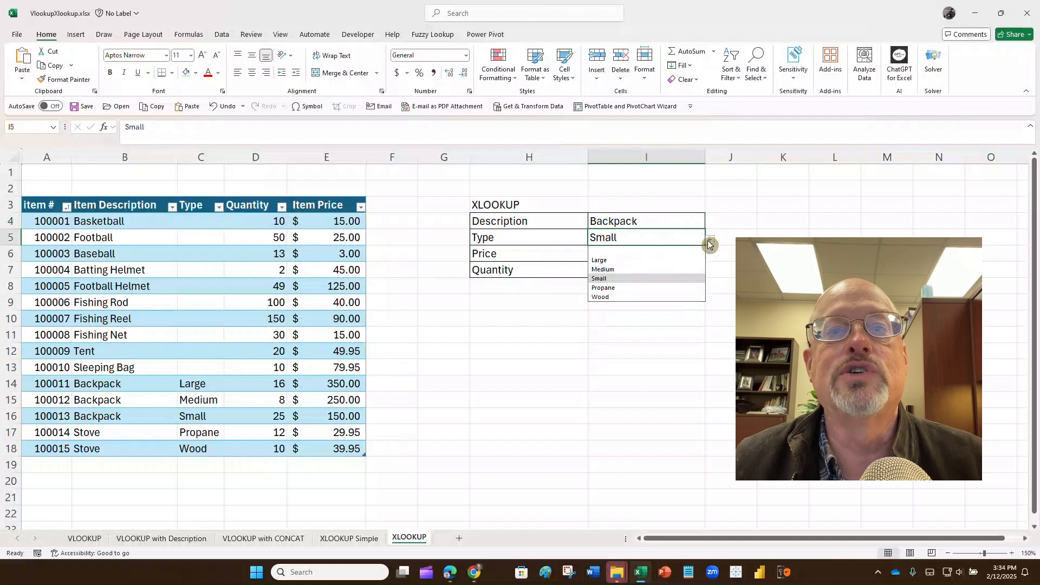
pyautogui.click(627, 271)
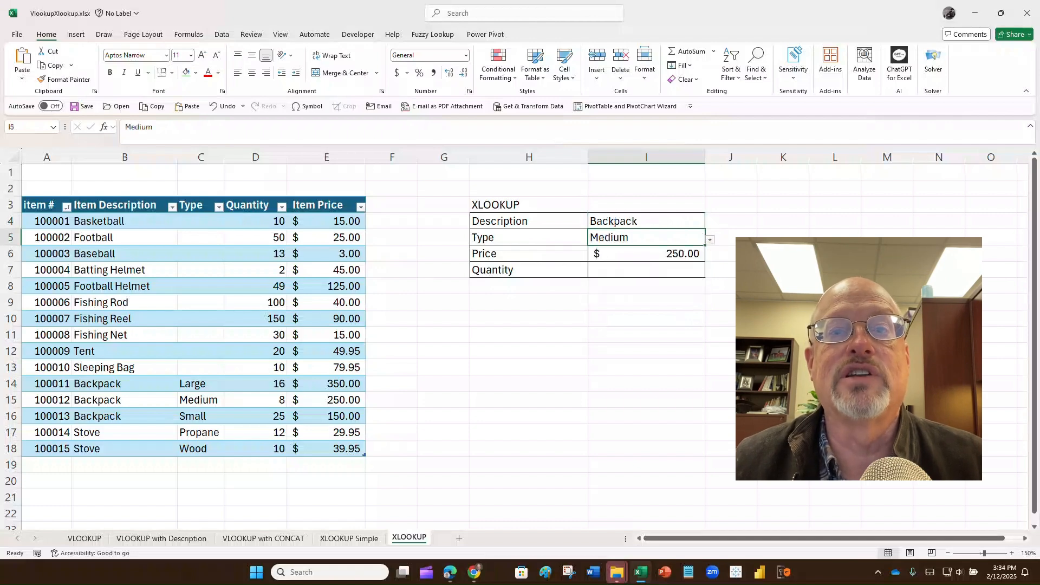
pyautogui.click(710, 240)
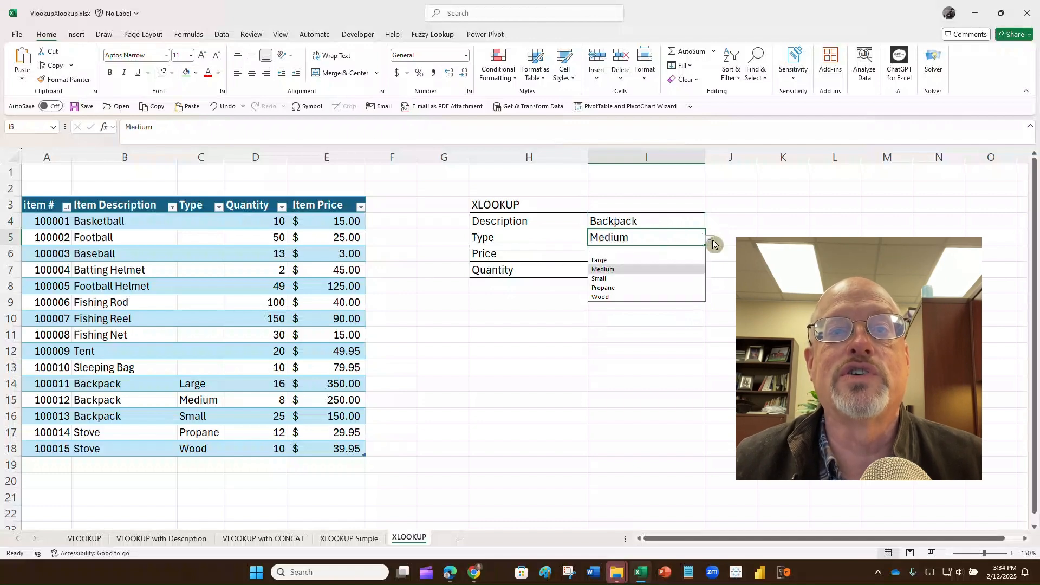
pyautogui.click(656, 261)
# Set the description in I4 to Stove and the type in I5 to Propane to test the price lookup.
pyautogui.click(639, 223)
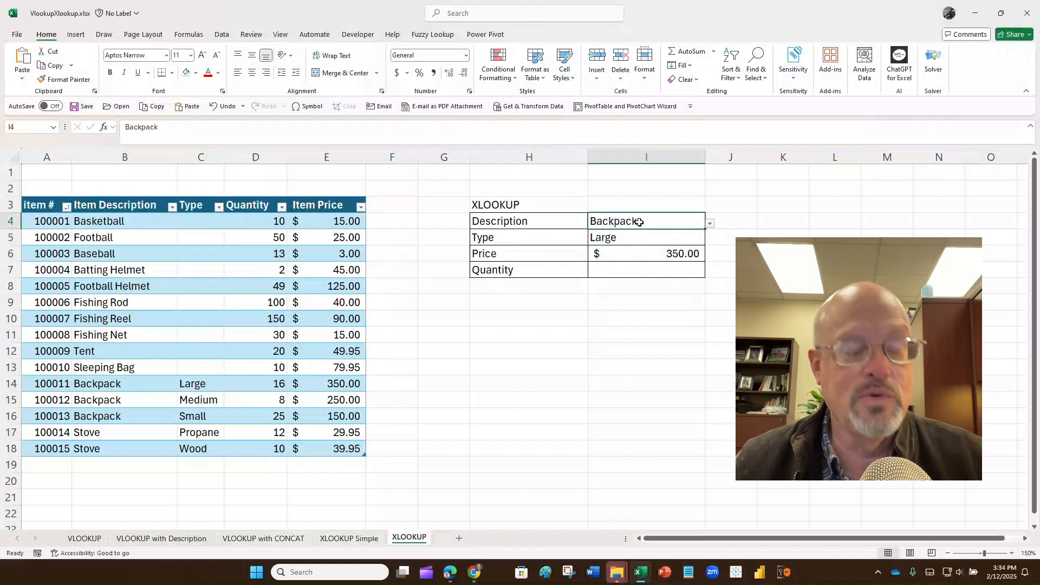
pyautogui.write('Stove')
pyautogui.press('Return')
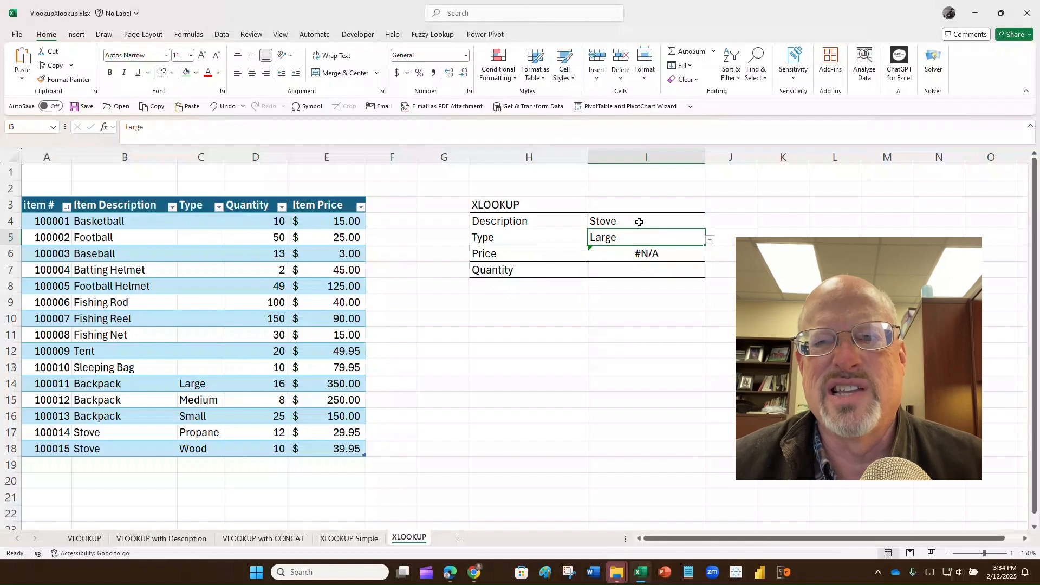
pyautogui.click(710, 239)
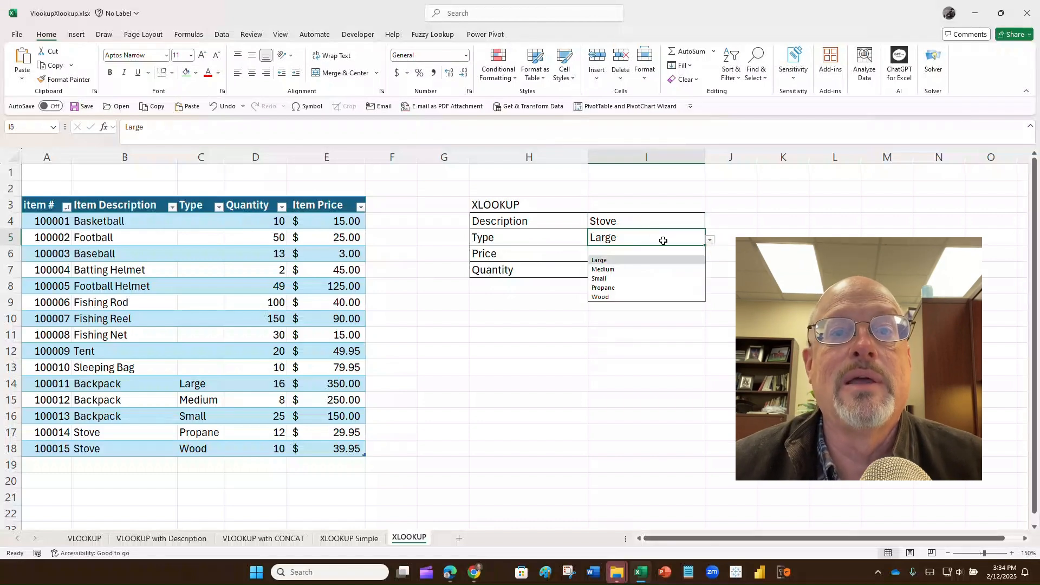
pyautogui.click(622, 288)
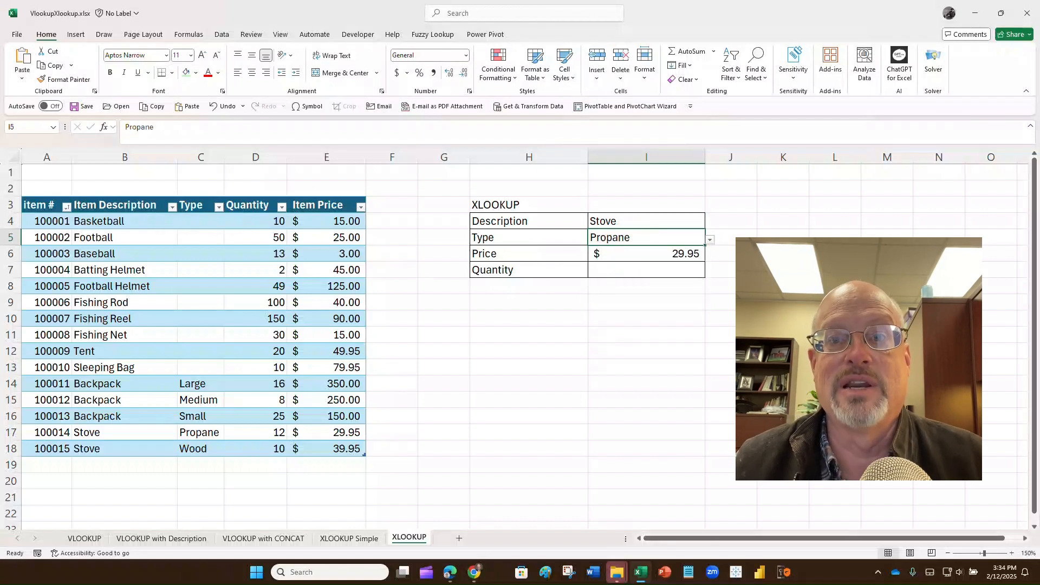